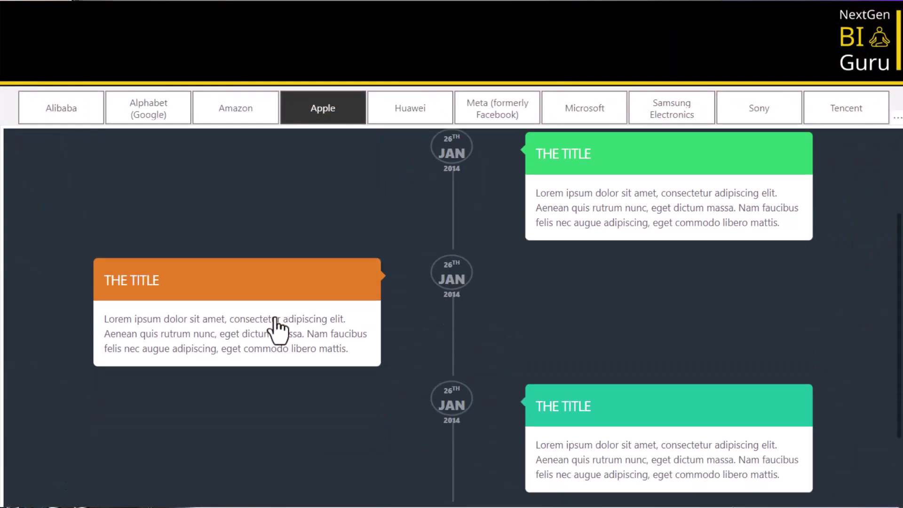
scroll(278, 329, "down", 2)
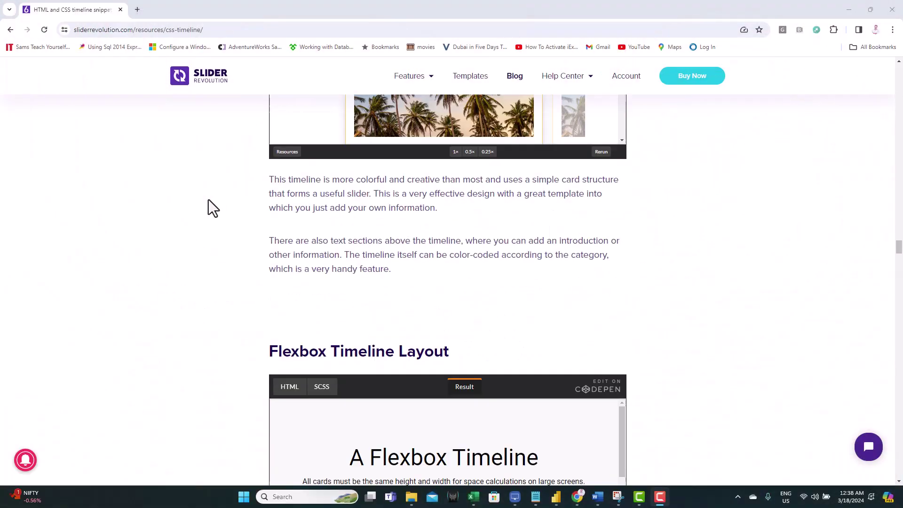
- Scroll the report and reveal the HTML code behind the timeline sample
scroll(207, 199, "down", 10)
left_click(294, 125)
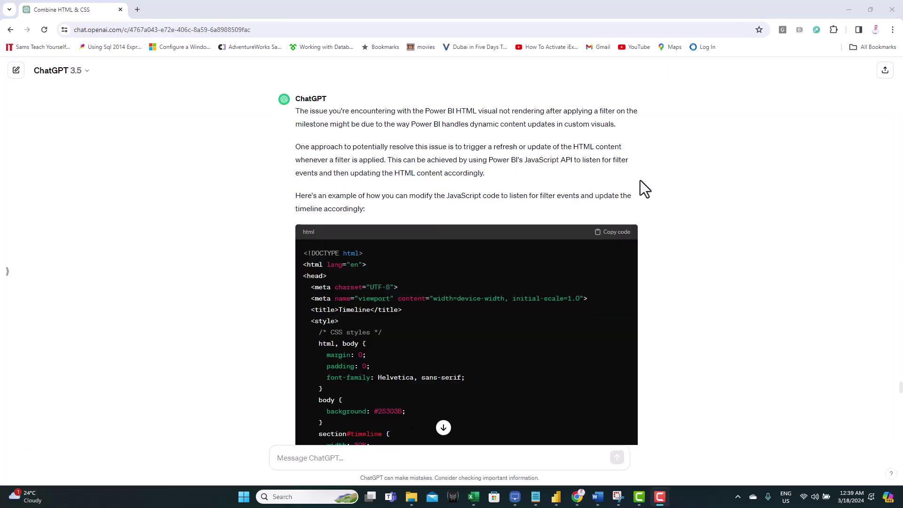
scroll(638, 181, "down", 5)
scroll(636, 182, "up", 5)
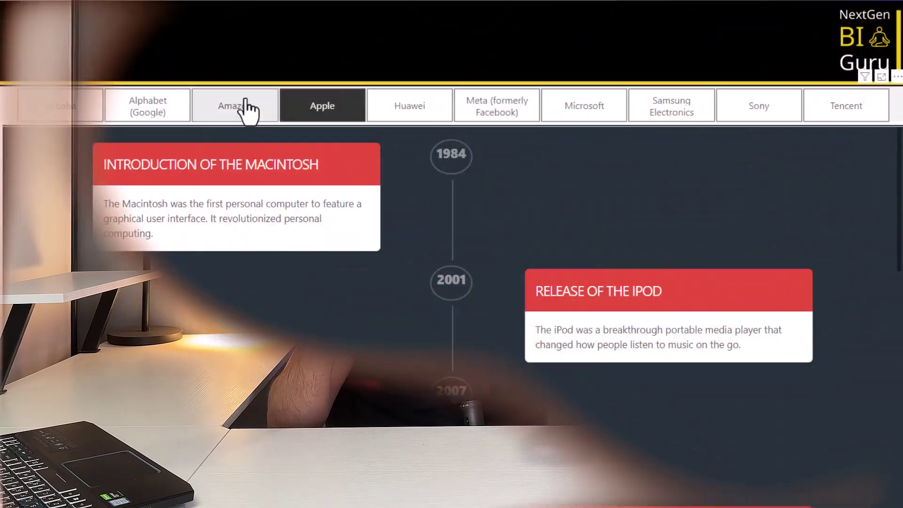
- Filter the timeline to Amazon, then Microsoft, and finally Sony's milestones
left_click(241, 105)
left_click(587, 115)
left_click(738, 109)
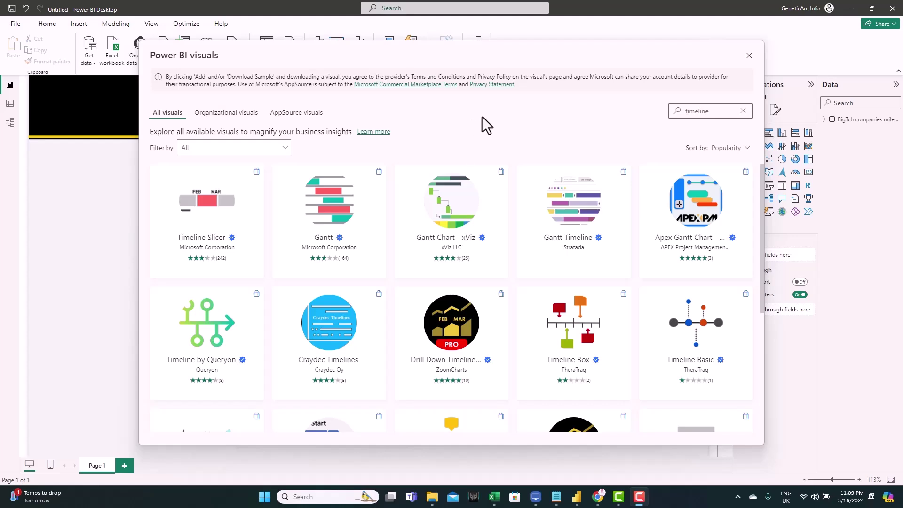
left_click(573, 234)
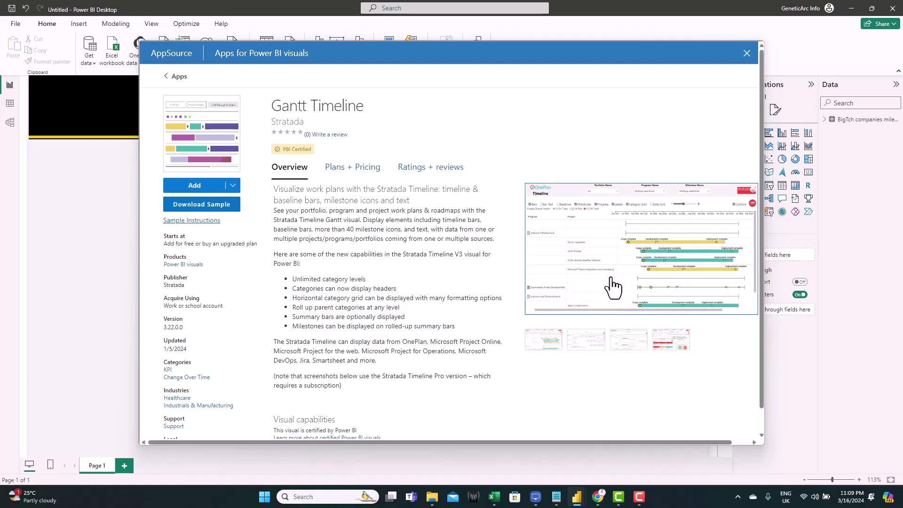
left_click(178, 77)
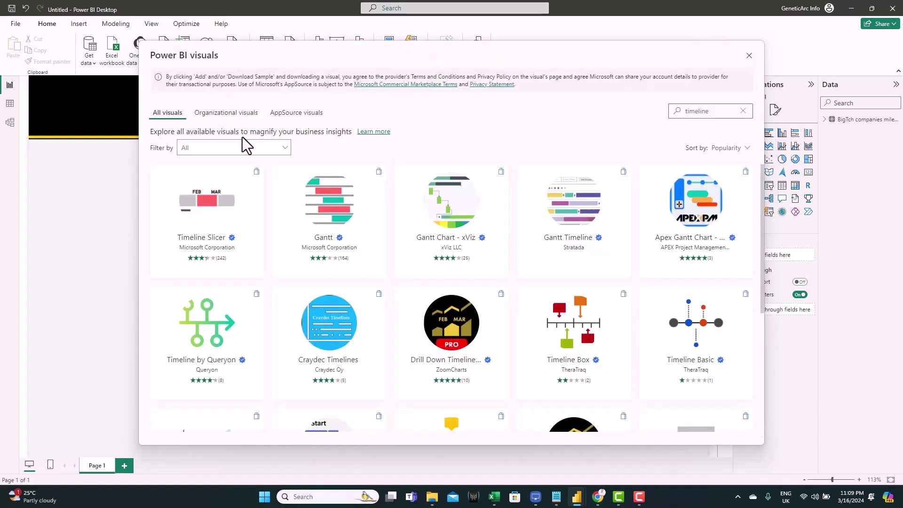
left_click(563, 339)
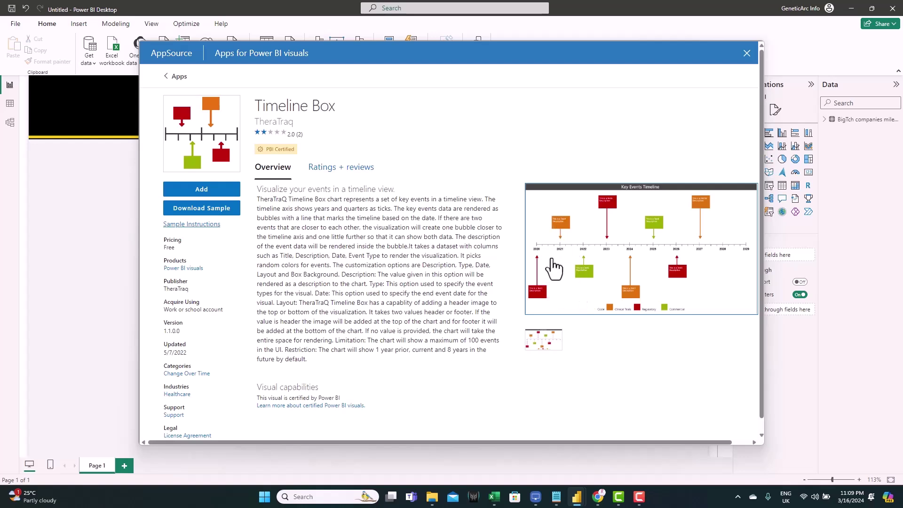
left_click(179, 77)
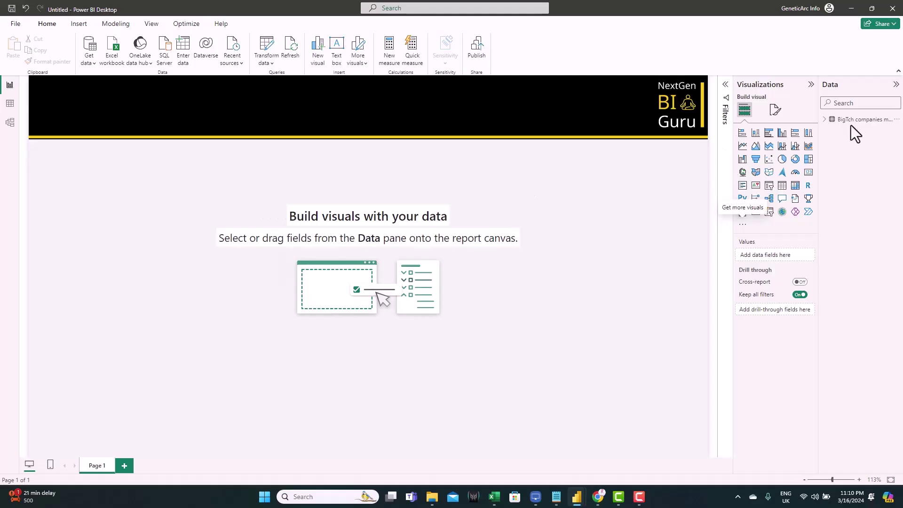
- In Table view, sort the BigTech milestones rows by Company ascending and review the result
left_click(828, 120)
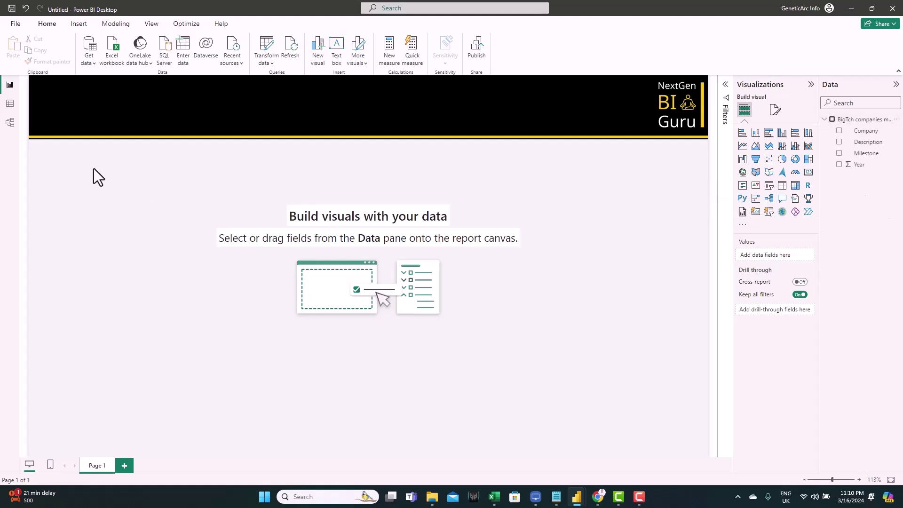
left_click(11, 107)
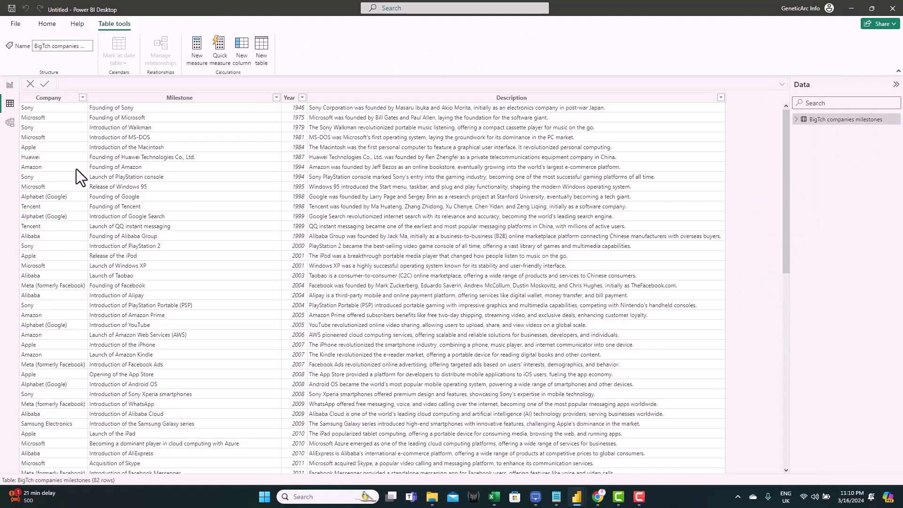
left_click(78, 100)
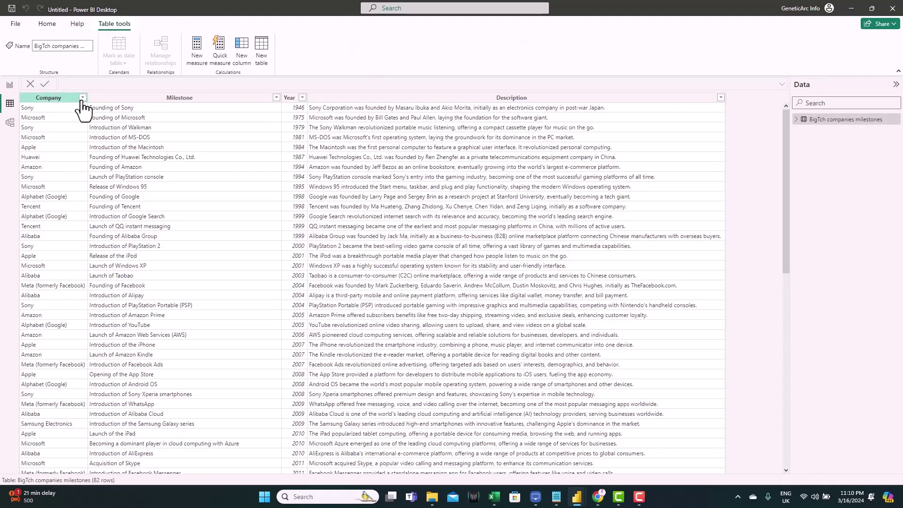
left_click(82, 97)
left_click(105, 108)
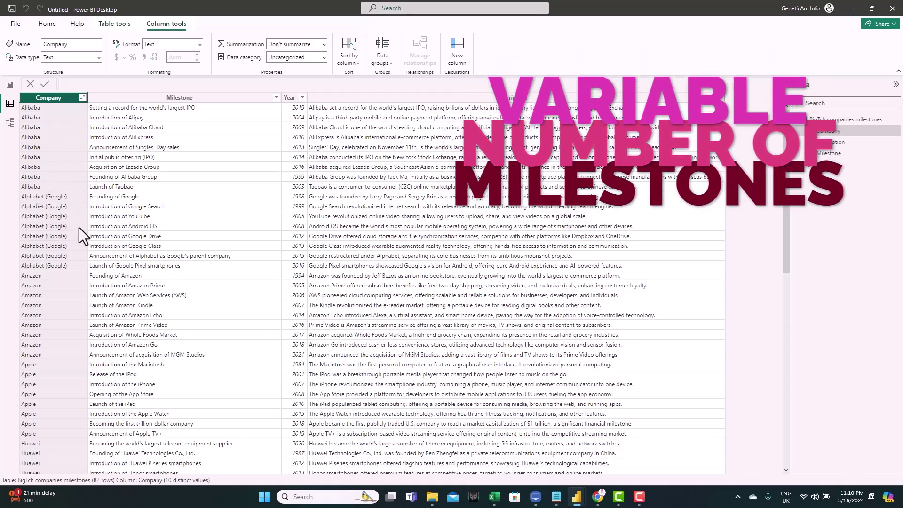
scroll(81, 307, "down", 15)
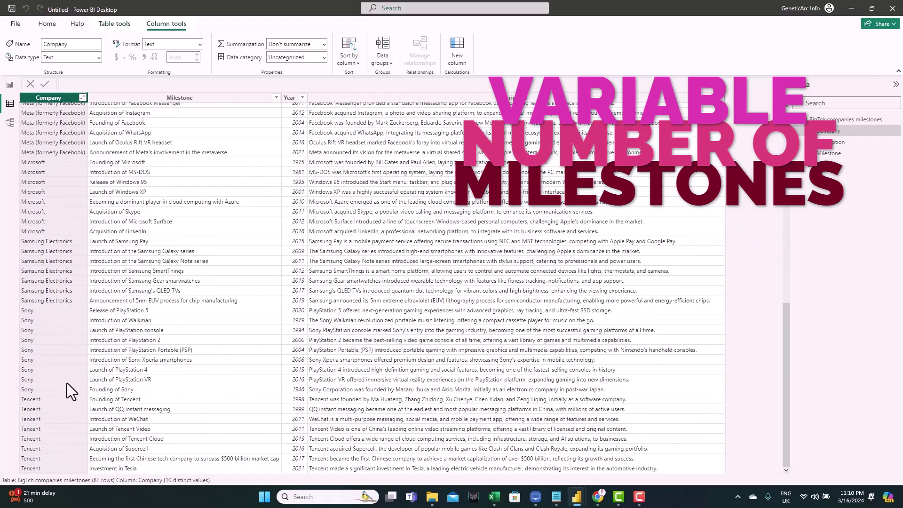
scroll(72, 383, "up", 13)
scroll(72, 383, "up", 2)
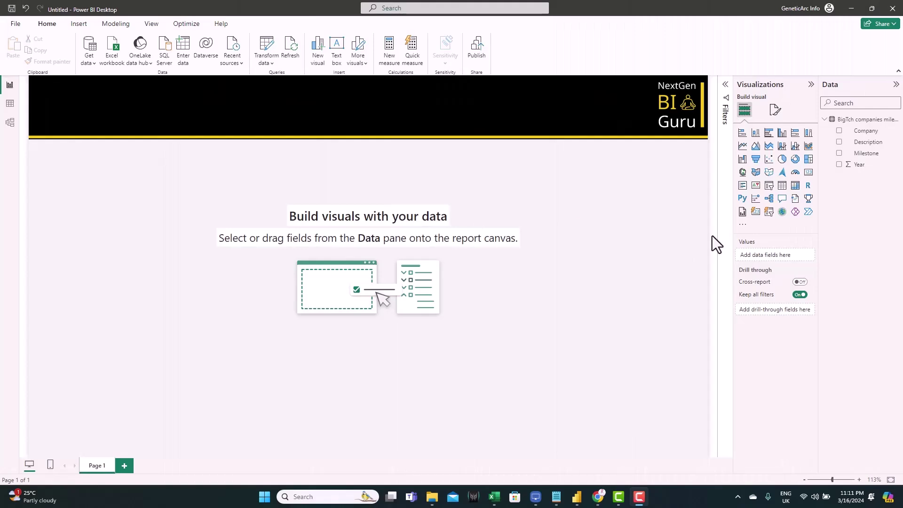
- Search the visuals marketplace for 'html' and add the HTML Content visual
left_click(743, 225)
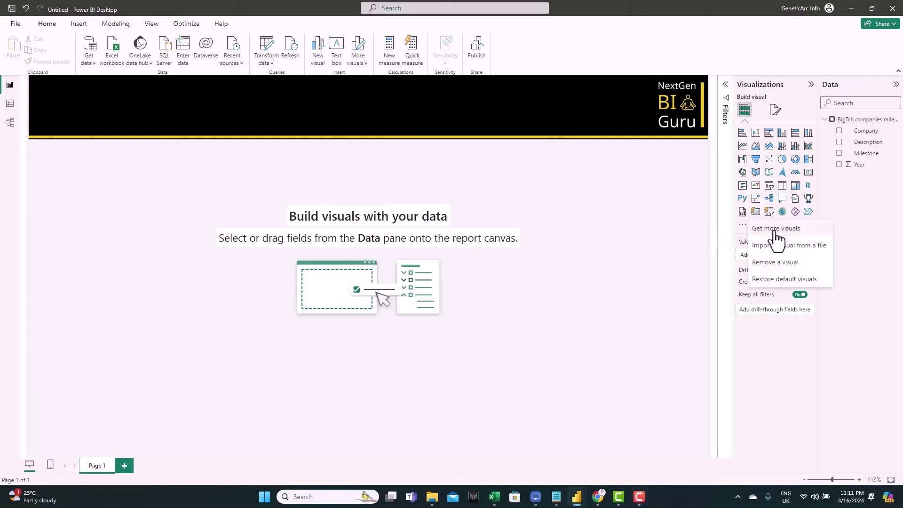
left_click(775, 230)
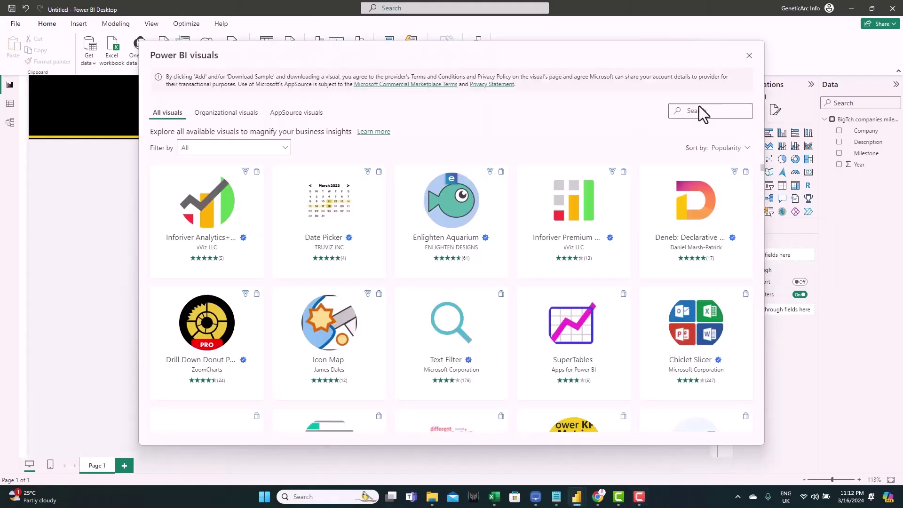
left_click(697, 112)
type("html")
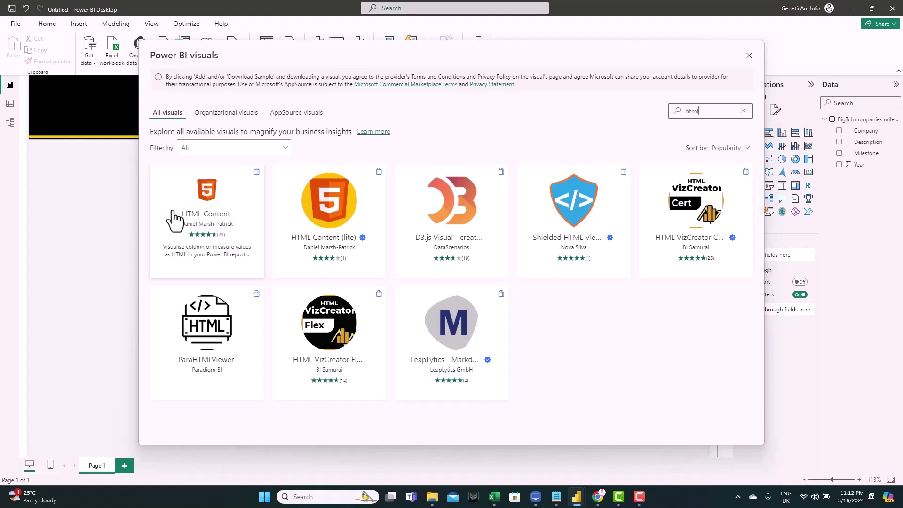
left_click(208, 218)
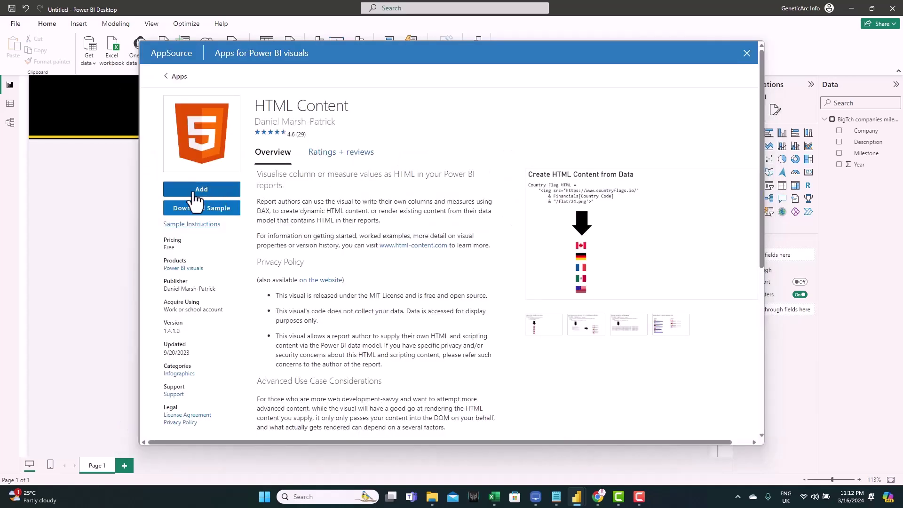
left_click(194, 192)
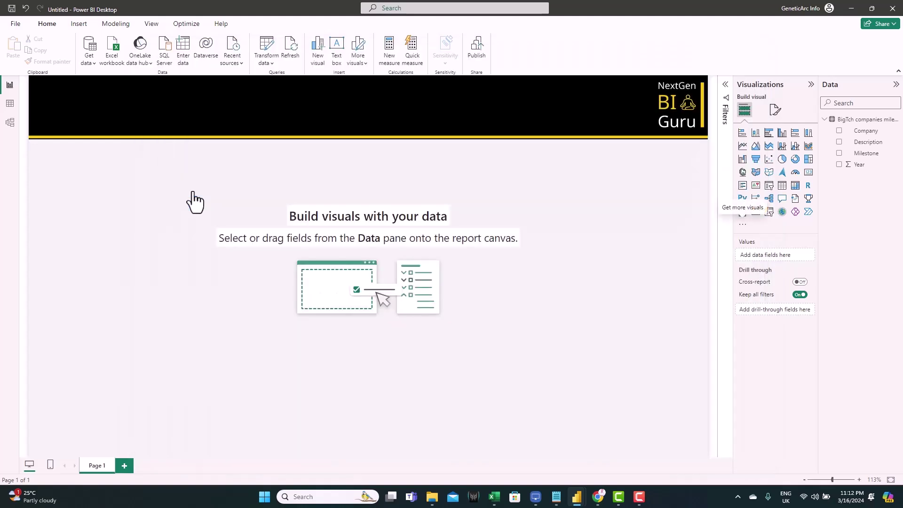
left_click(525, 264)
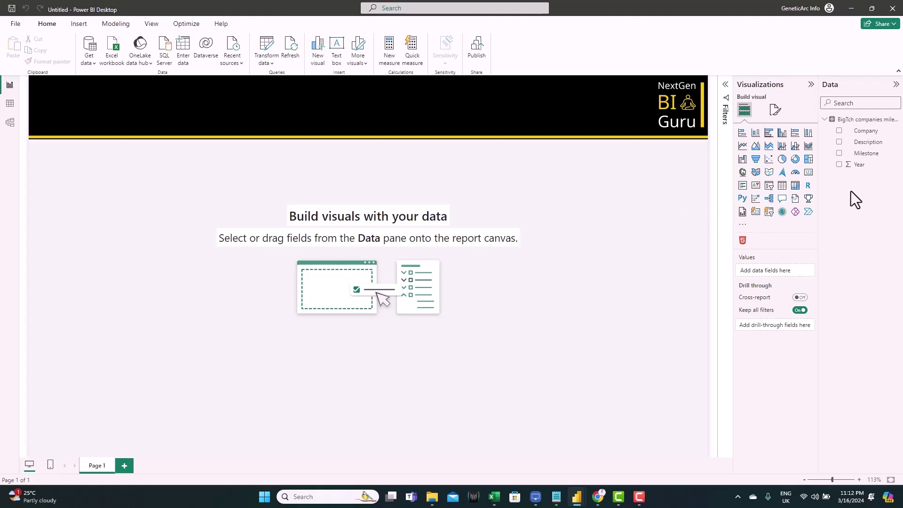
- Insert a slicer on Company, set its style to Tile, and turn the slicer header off
left_click(769, 186)
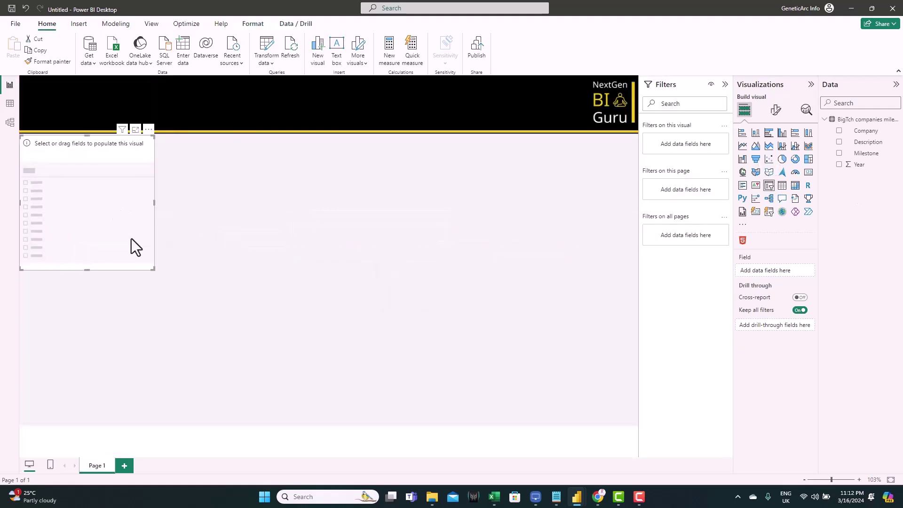
left_click(839, 131)
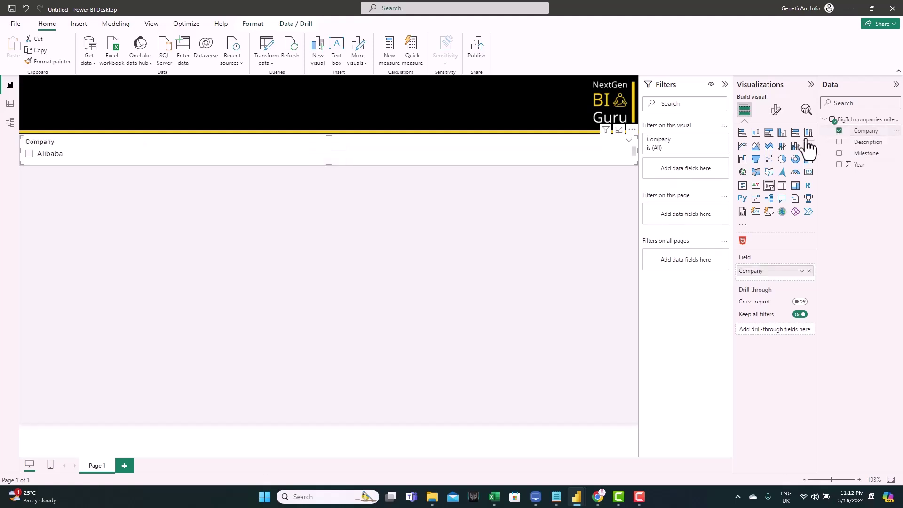
left_click(776, 111)
left_click(755, 175)
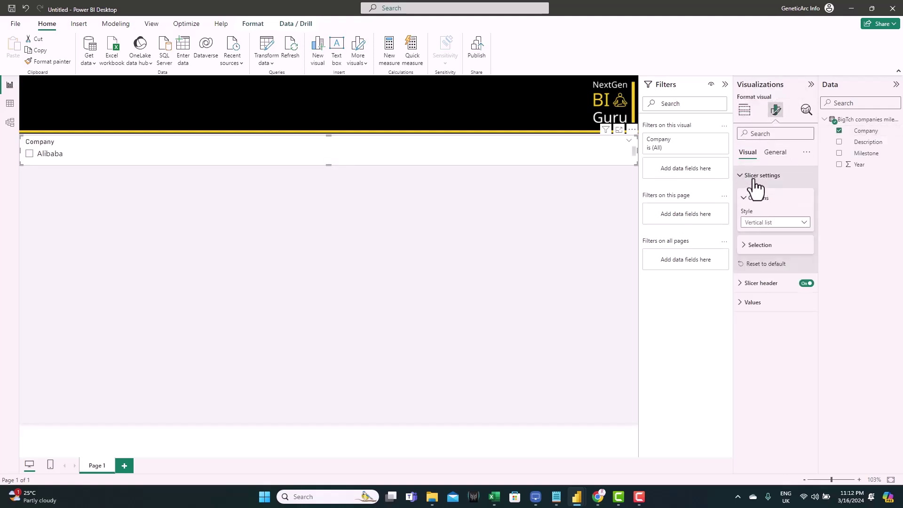
left_click(770, 223)
left_click(753, 245)
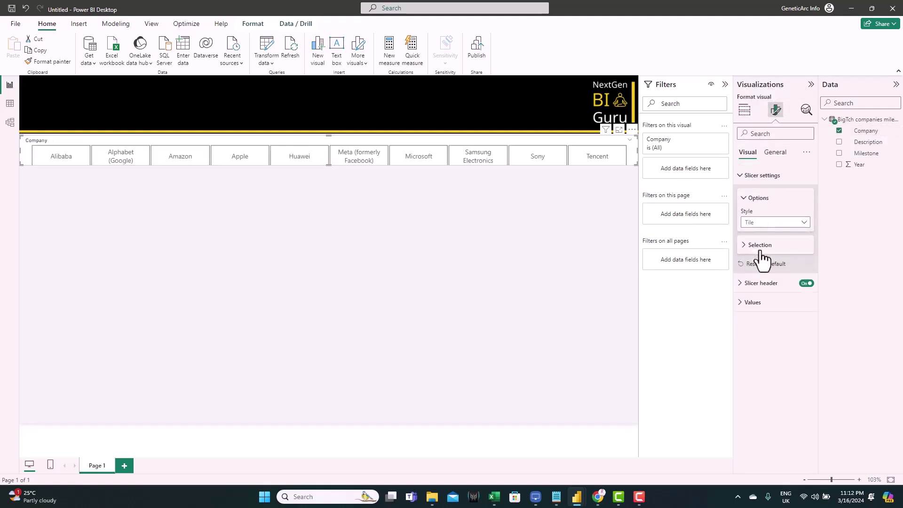
left_click(805, 284)
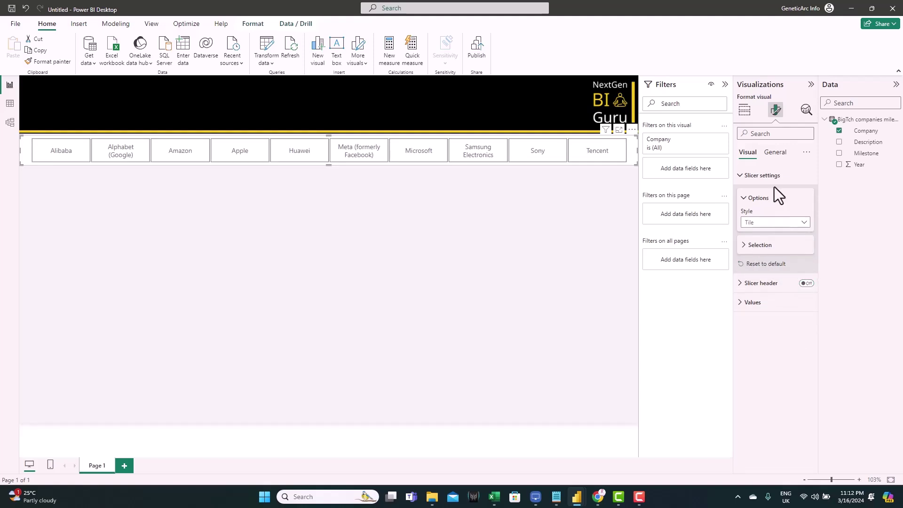
left_click(776, 151)
left_click(752, 214)
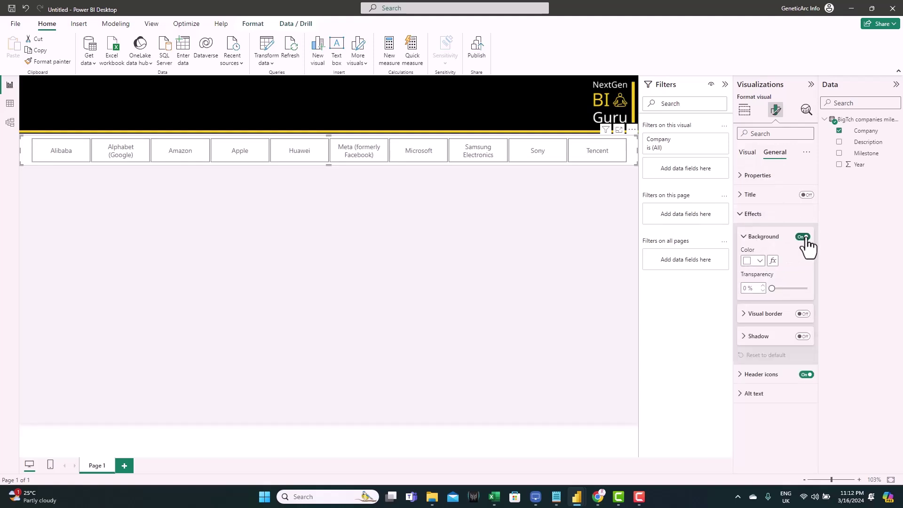
left_click(436, 281)
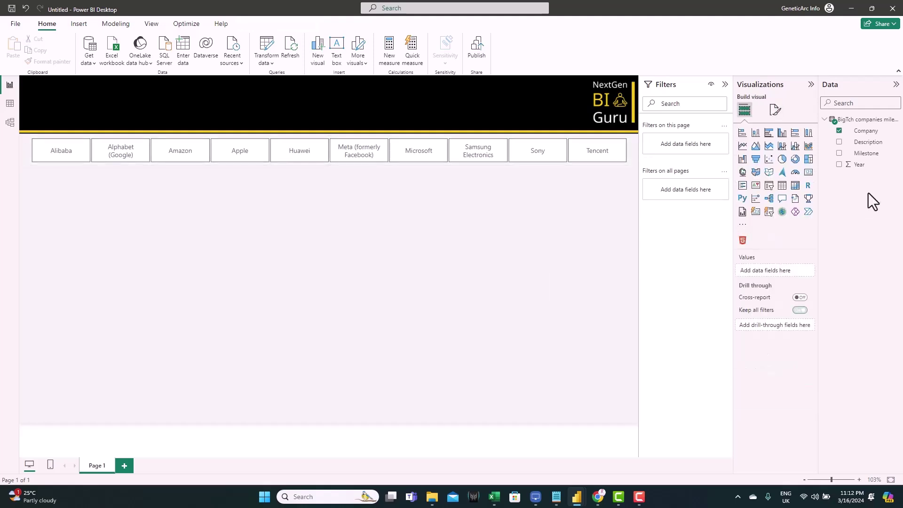
- Add an HTML Content visual to the canvas below the company slicer
left_click(743, 241)
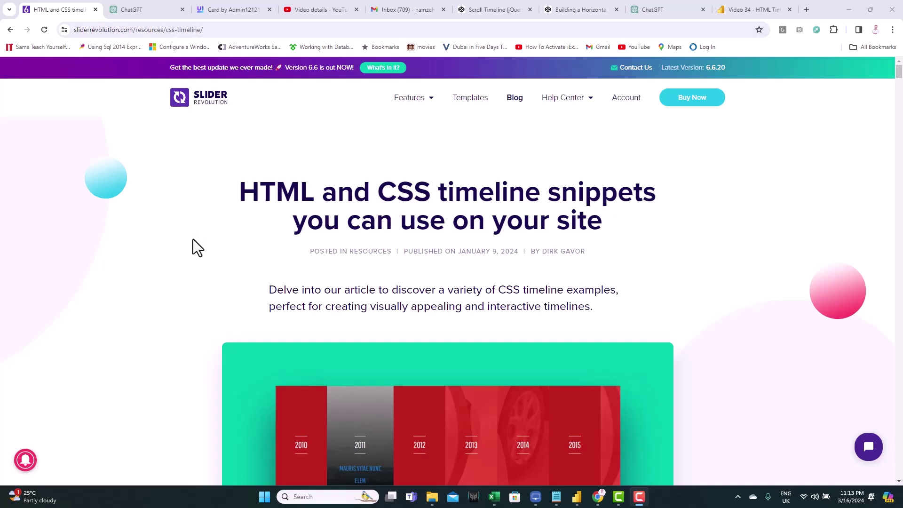
- Scroll the CSS timeline article down to the Pure HTML and CSS Vertical Timeline embed
scroll(193, 239, "down", 4)
scroll(193, 239, "down", 2)
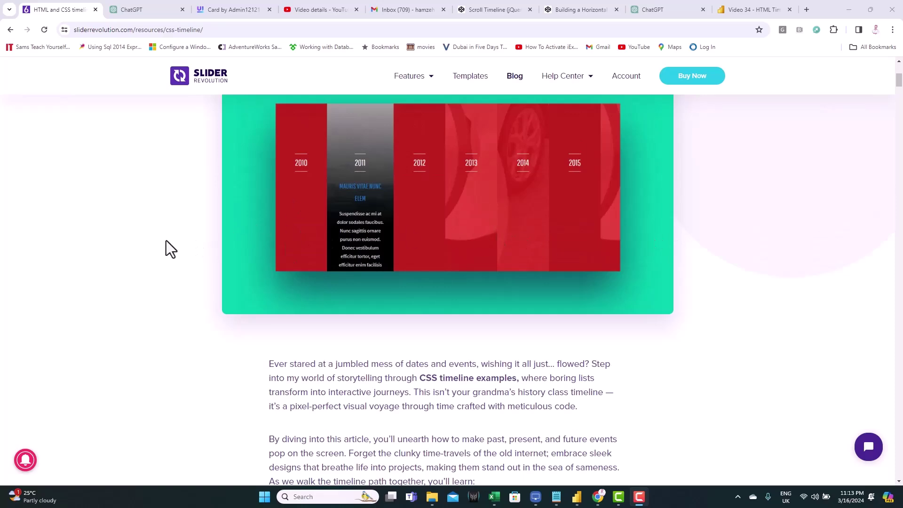
scroll(177, 230, "down", 12)
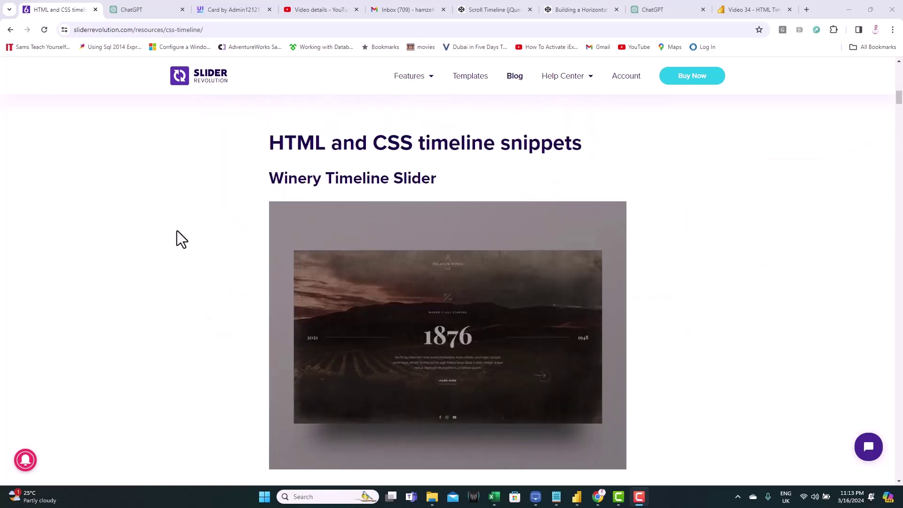
scroll(177, 230, "down", 2)
scroll(190, 251, "up", 1)
scroll(186, 257, "down", 6)
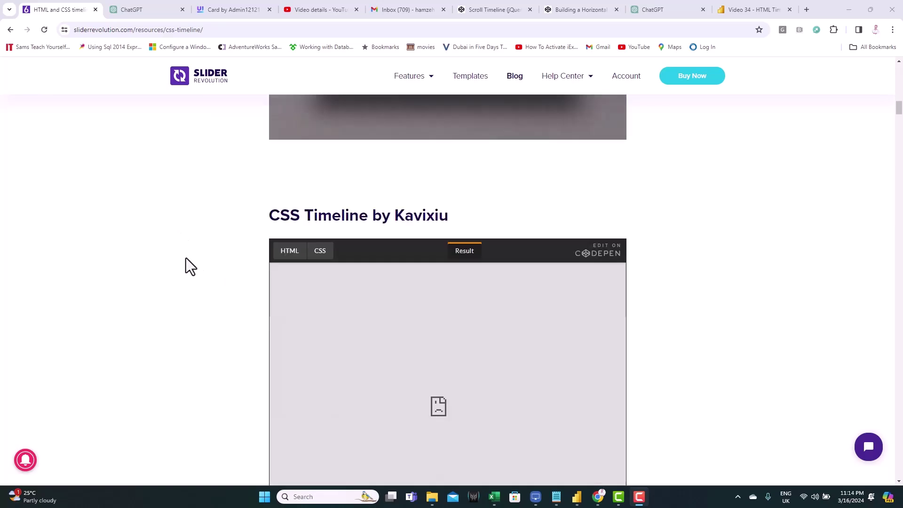
scroll(186, 257, "down", 3)
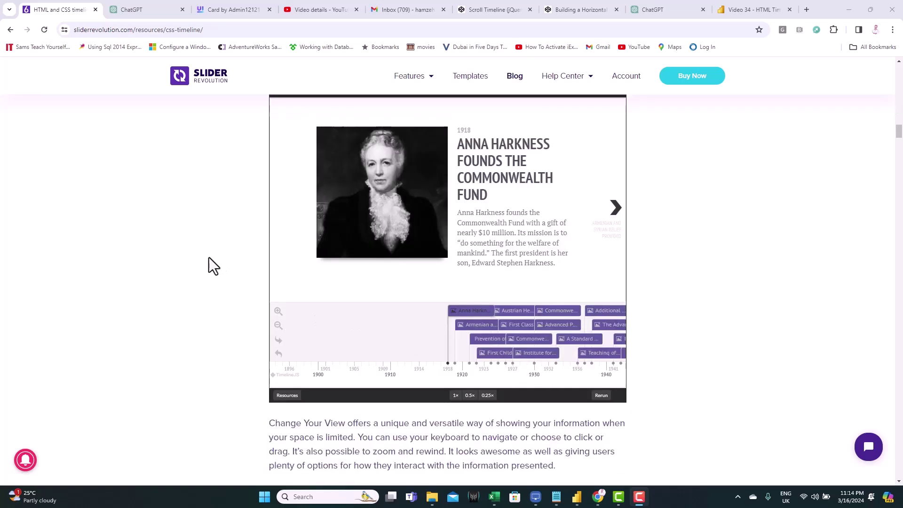
scroll(210, 258, "down", 11)
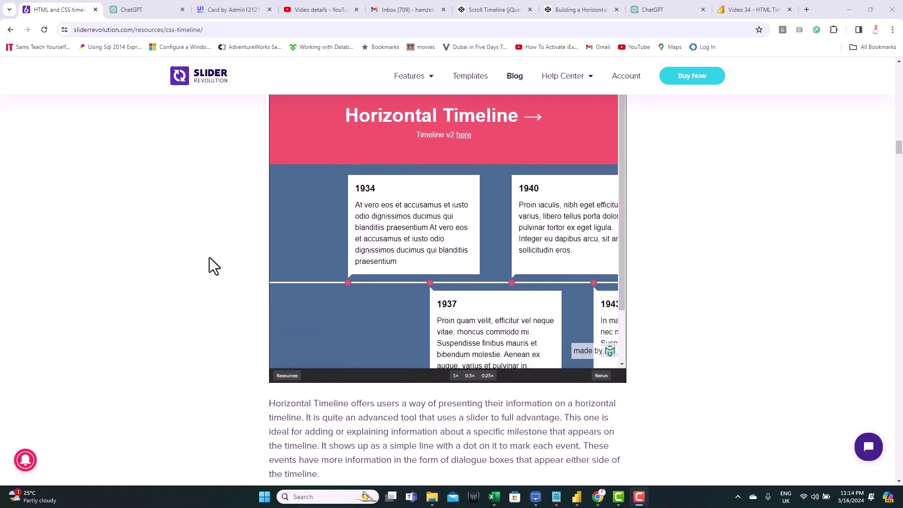
scroll(209, 258, "up", 1)
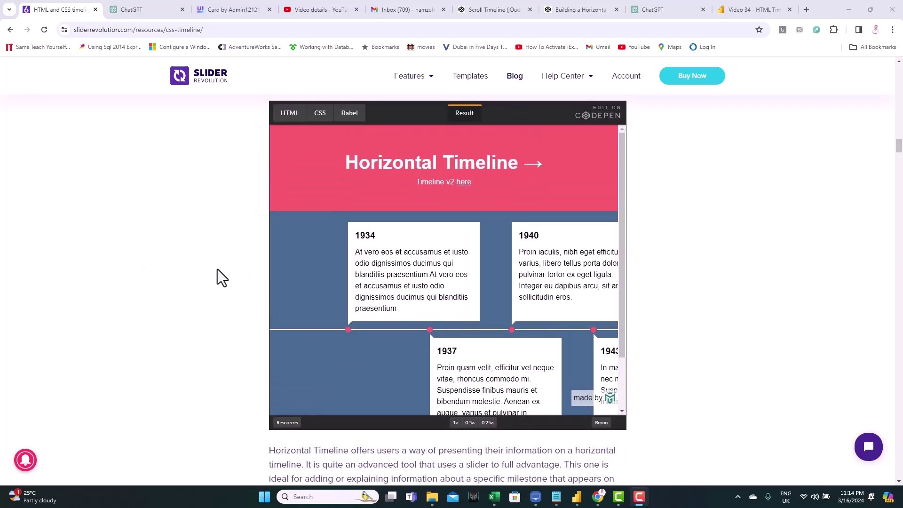
scroll(216, 269, "down", 15)
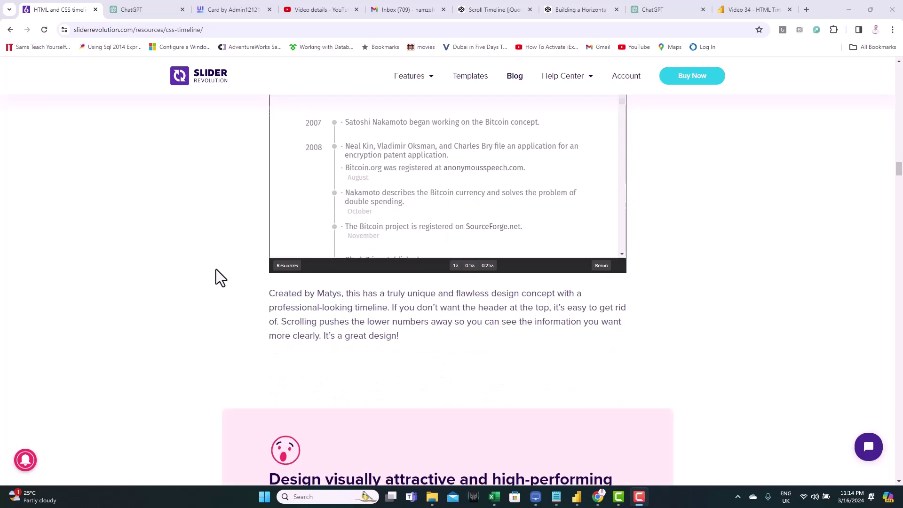
scroll(216, 269, "down", 14)
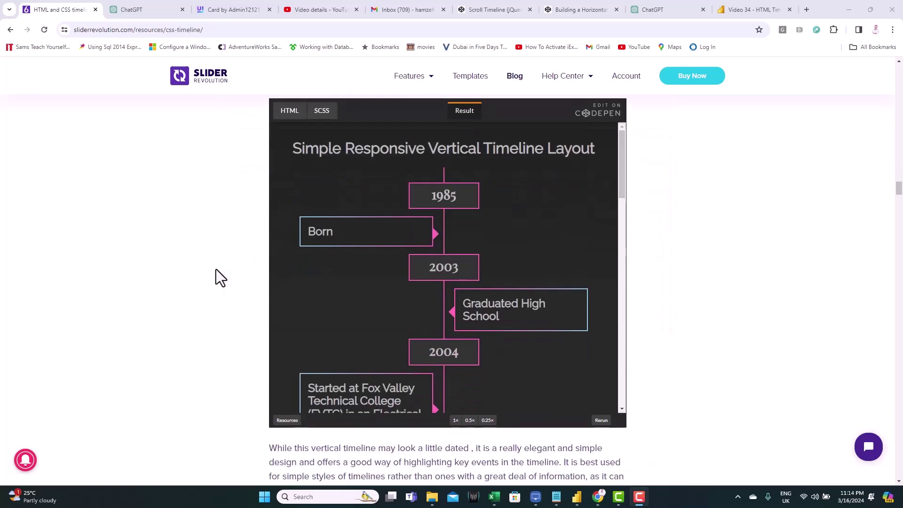
scroll(202, 276, "down", 20)
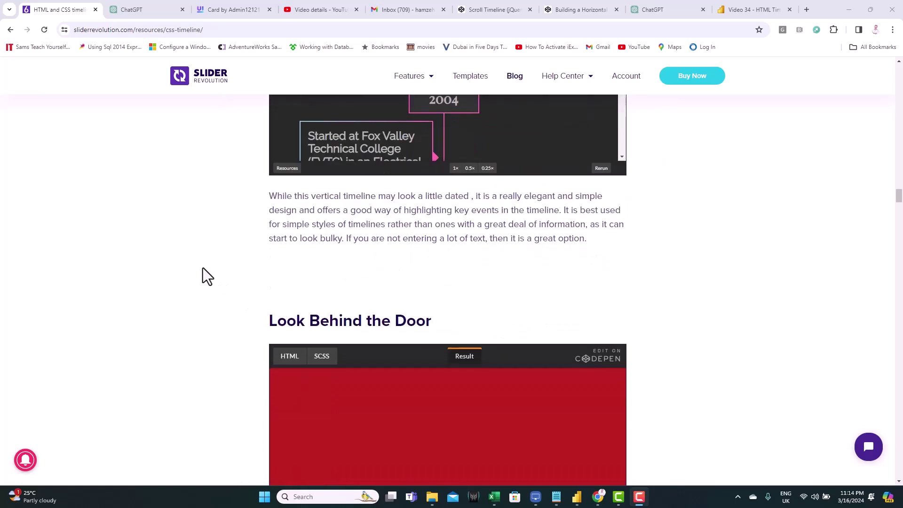
scroll(202, 268, "down", 20)
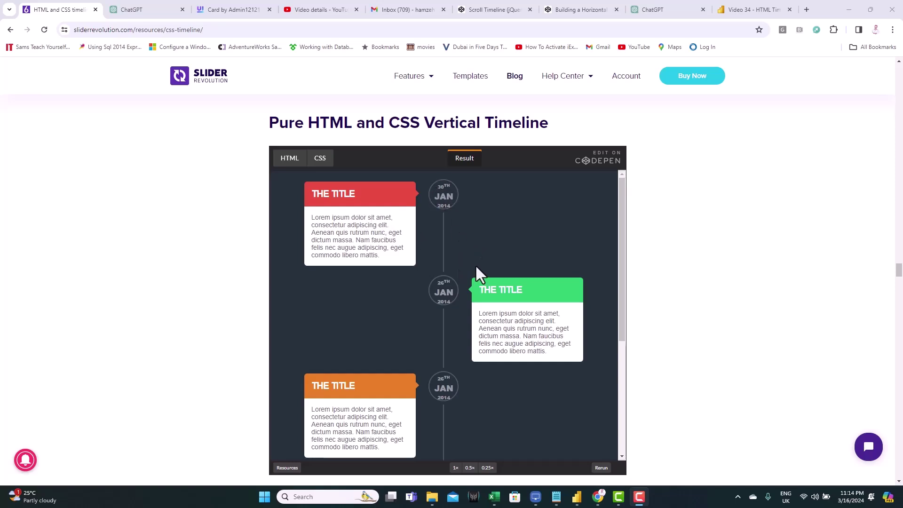
scroll(475, 265, "down", 2)
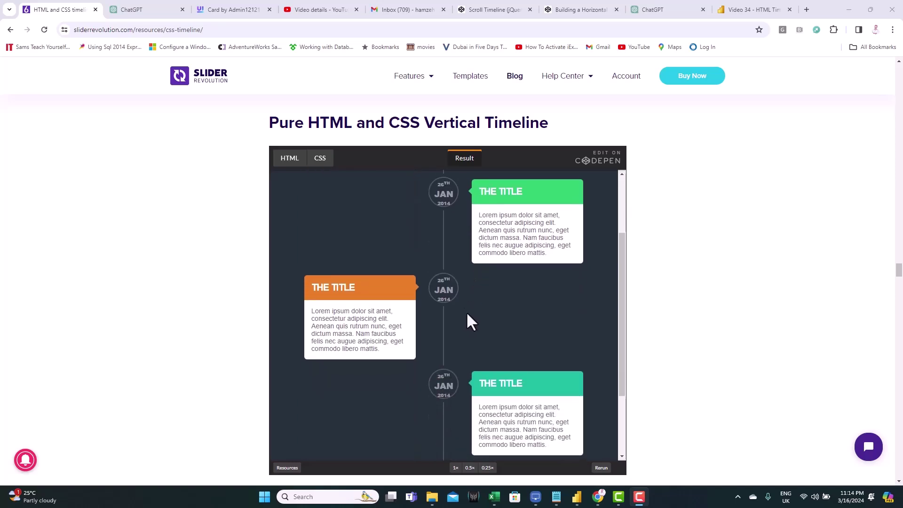
scroll(467, 314, "down", 2)
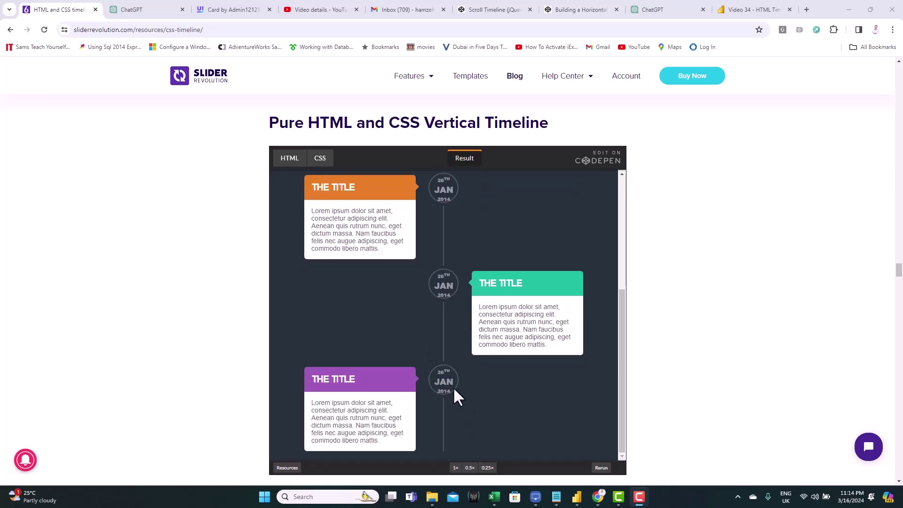
scroll(464, 396, "up", 5)
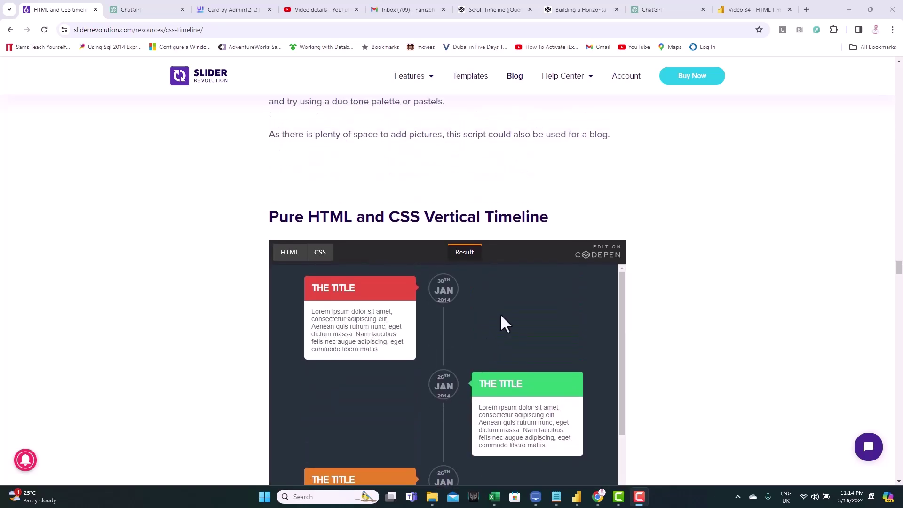
scroll(501, 316, "down", 2)
scroll(210, 284, "down", 2)
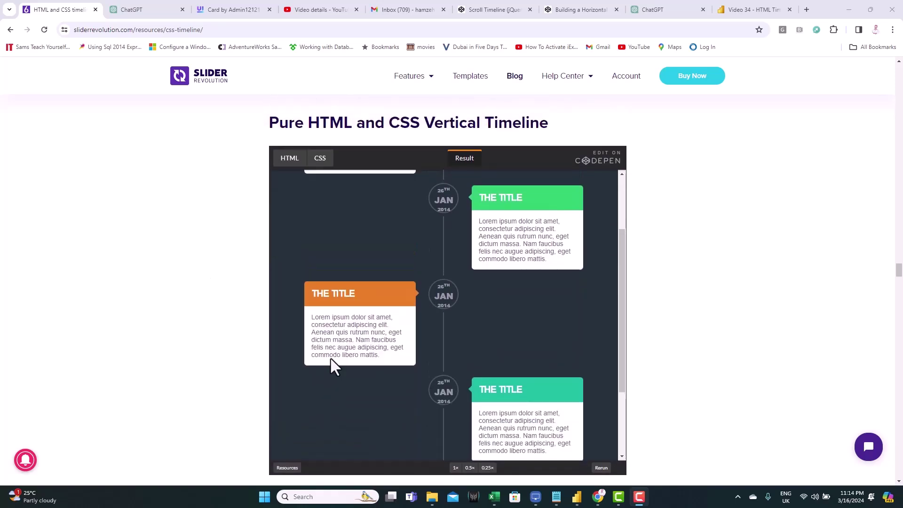
scroll(331, 359, "up", 2)
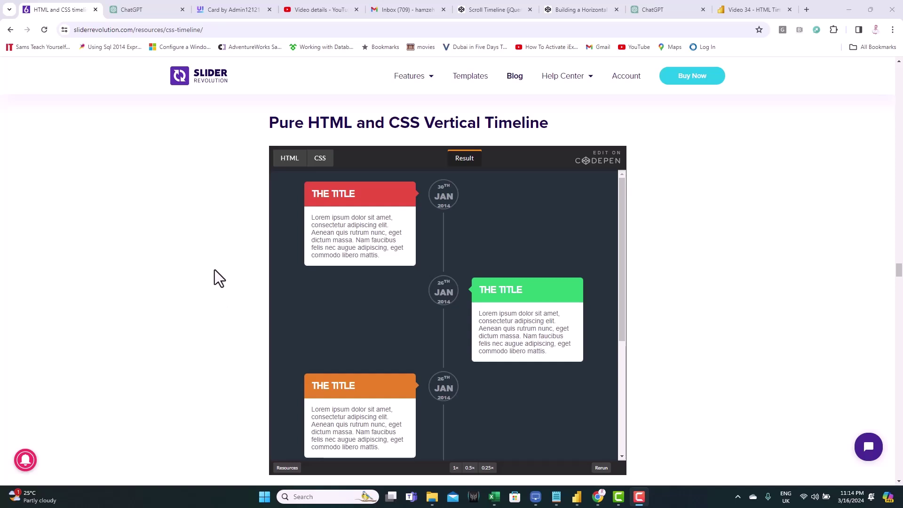
- Inspect the vertical timeline's HTML and CSS in the CodePen embed and select all the CSS
left_click(287, 160)
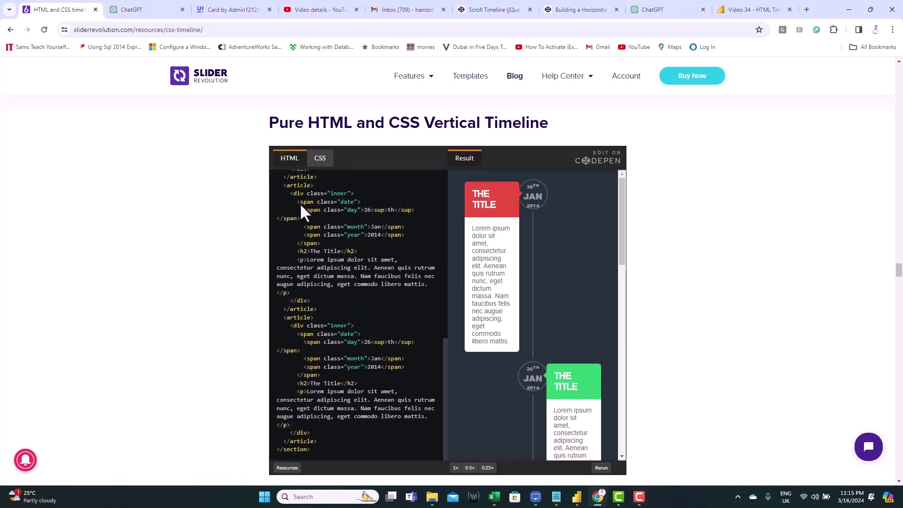
left_click(317, 159)
key("ctrl+a")
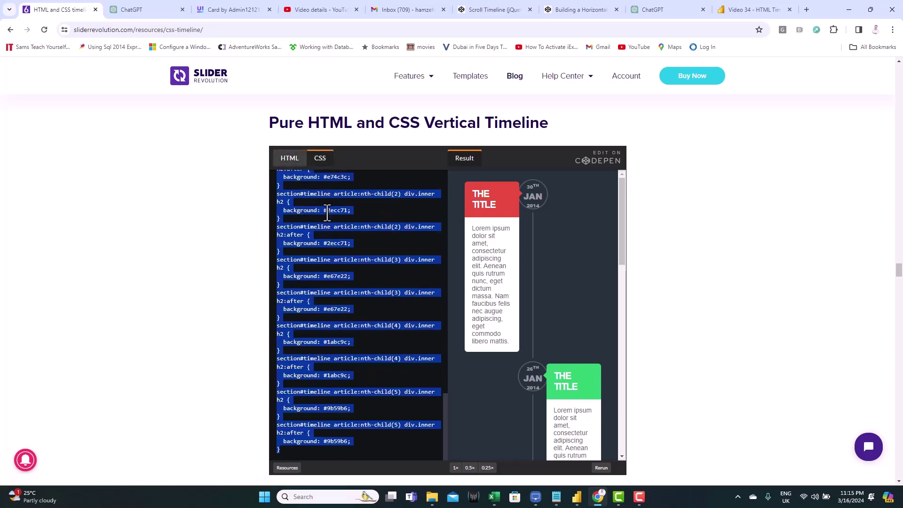
left_click(290, 159)
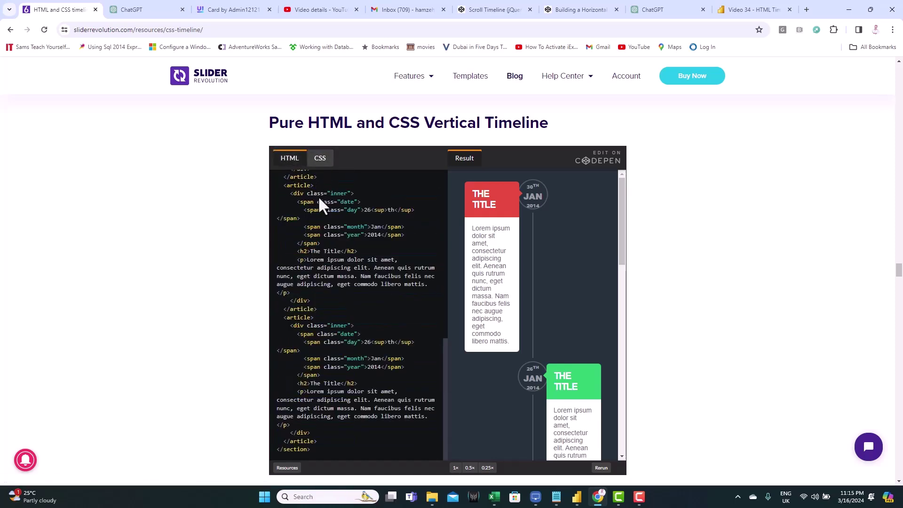
scroll(324, 261, "up", 6)
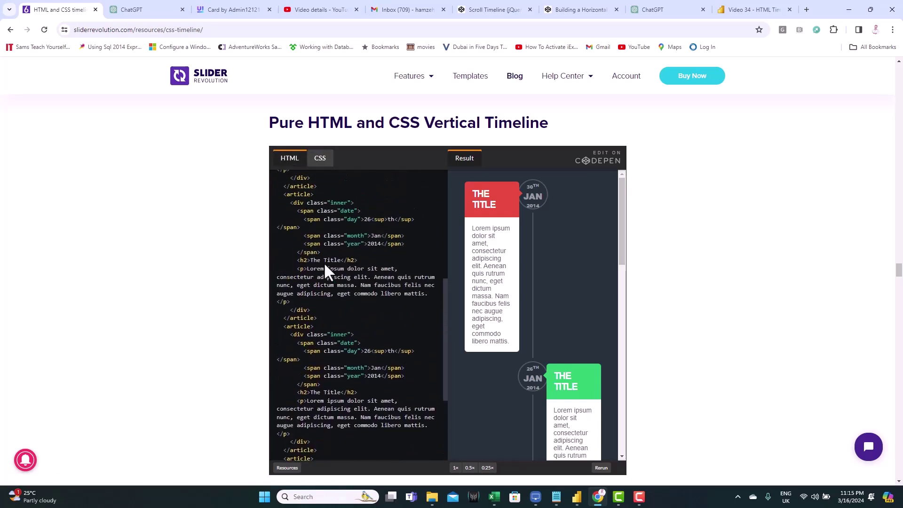
scroll(323, 262, "up", 3)
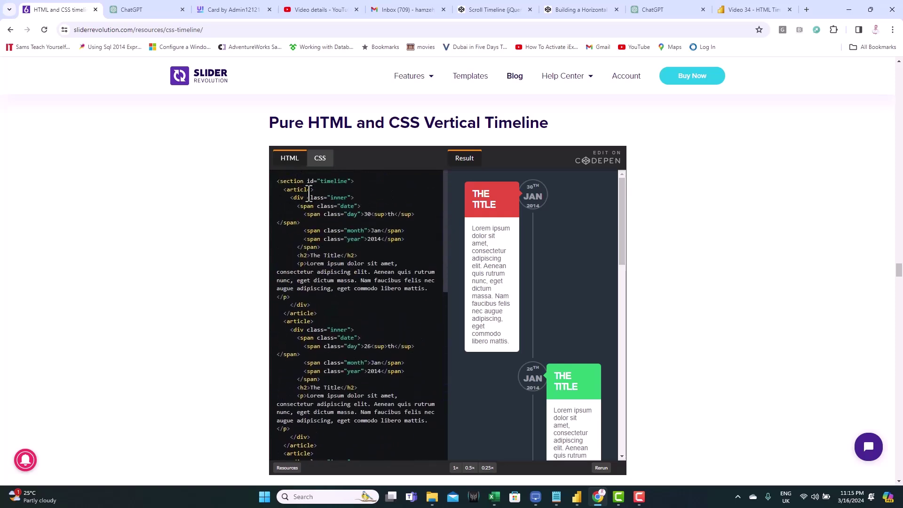
left_click(321, 162)
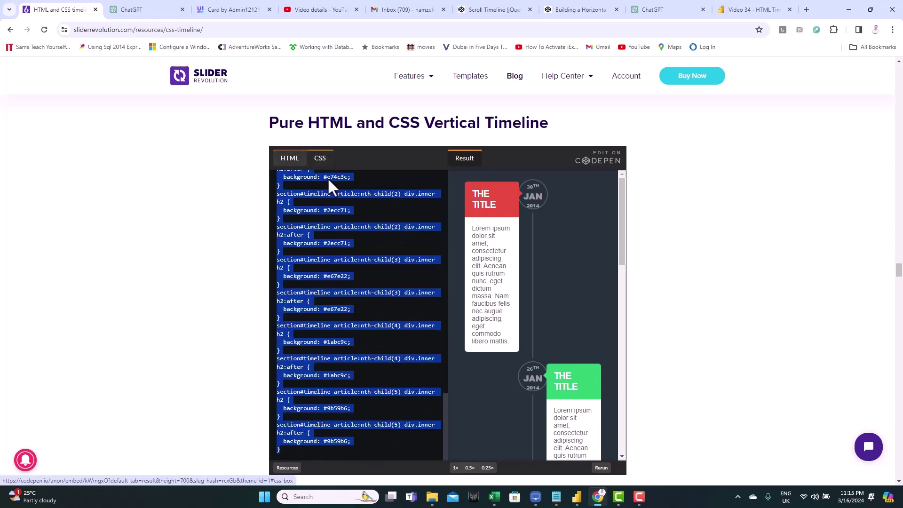
left_click(298, 165)
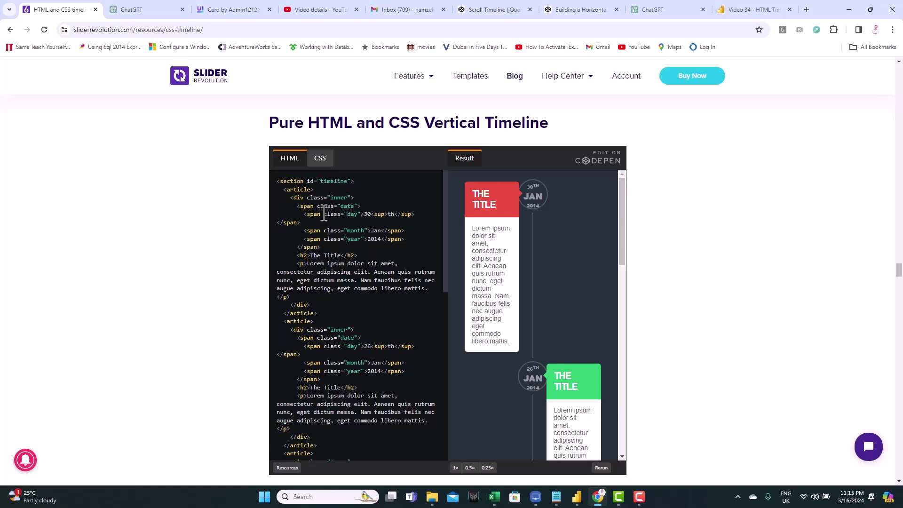
left_click(290, 163)
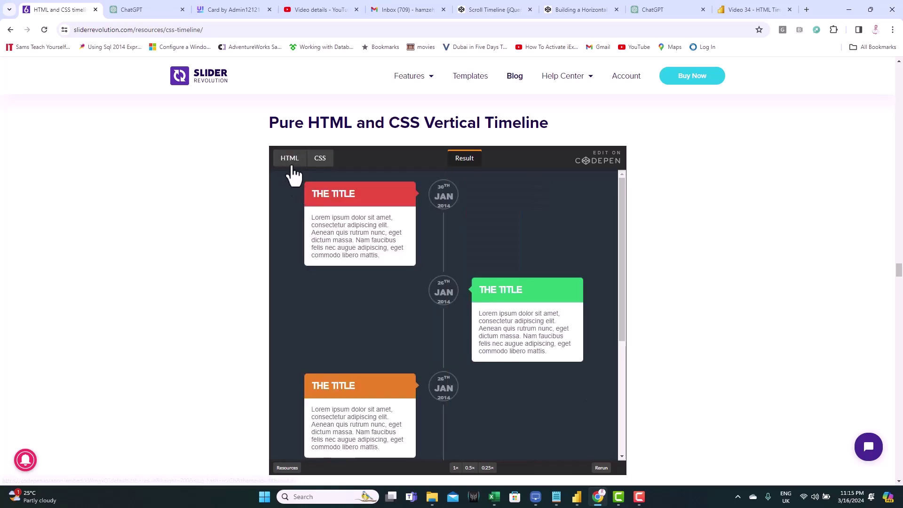
left_click(290, 163)
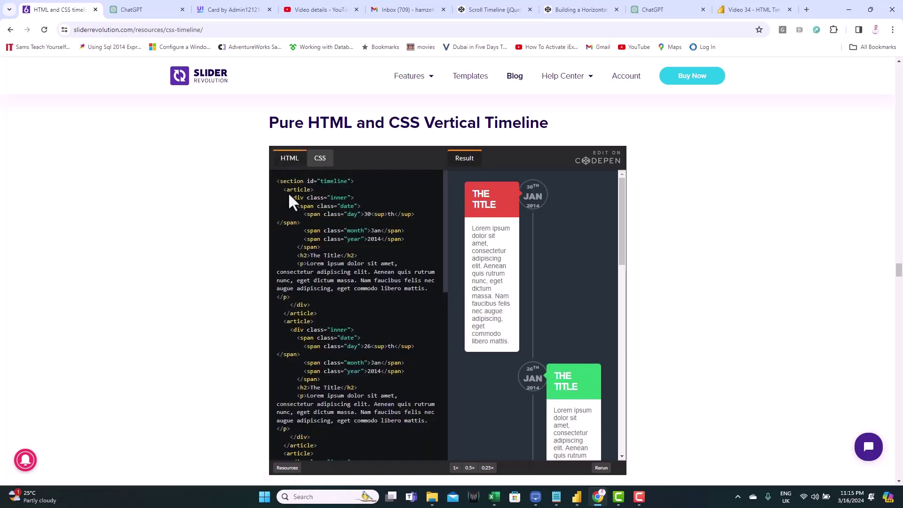
left_click(319, 160)
key("ctrl+a")
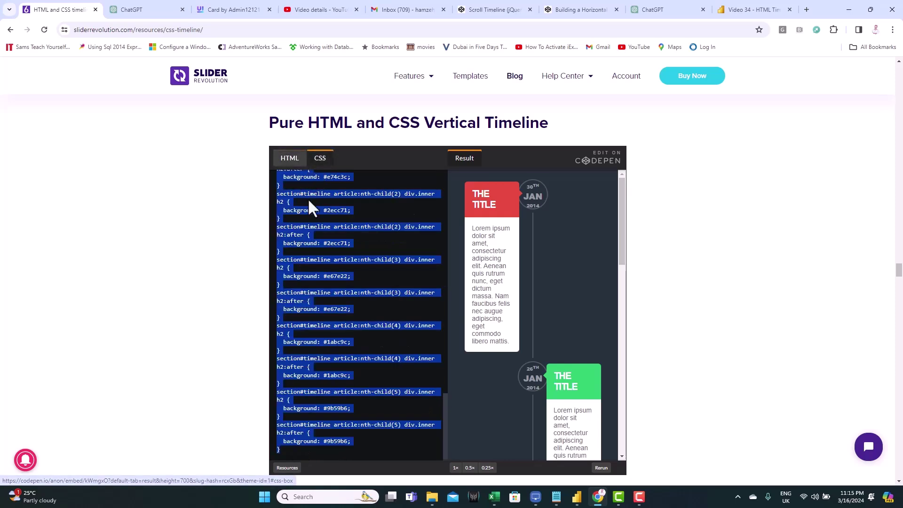
scroll(314, 243, "up", 4)
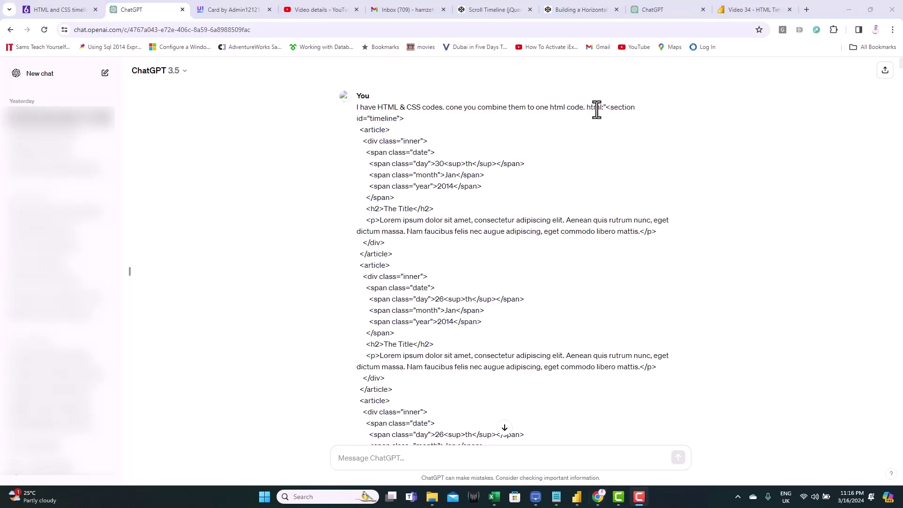
- Review the pasted HTML/CSS prompt and ChatGPT's single-file combined HTML reply
scroll(498, 215, "down", 8)
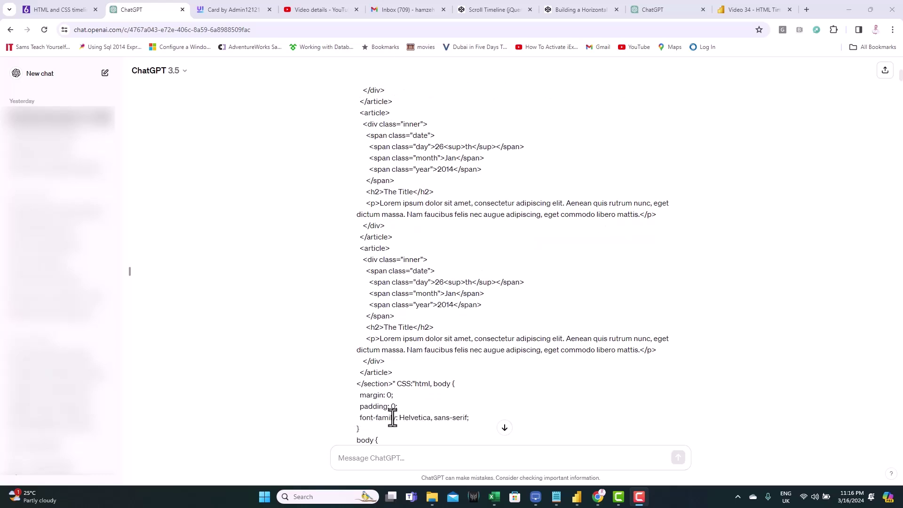
left_click_drag(398, 384, 406, 385)
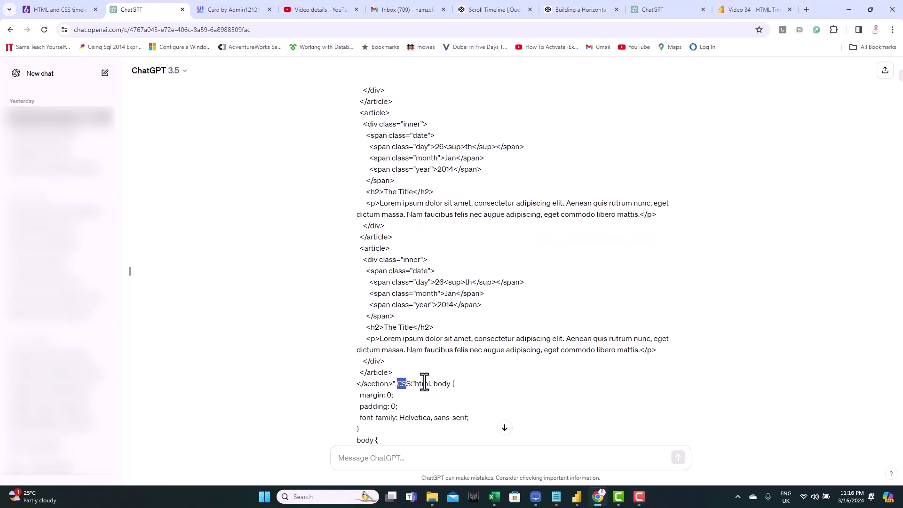
scroll(426, 390, "down", 5)
scroll(426, 378, "down", 15)
scroll(425, 377, "down", 1)
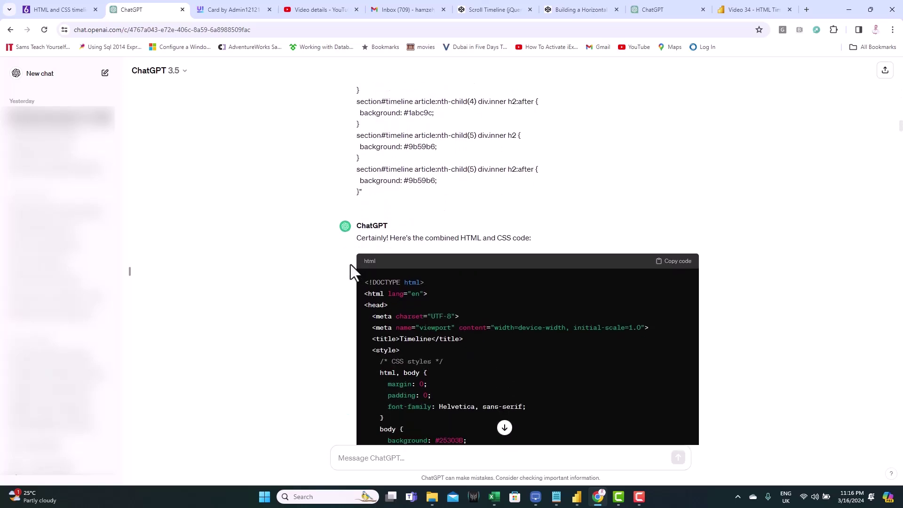
scroll(635, 219, "down", 6)
scroll(616, 244, "down", 20)
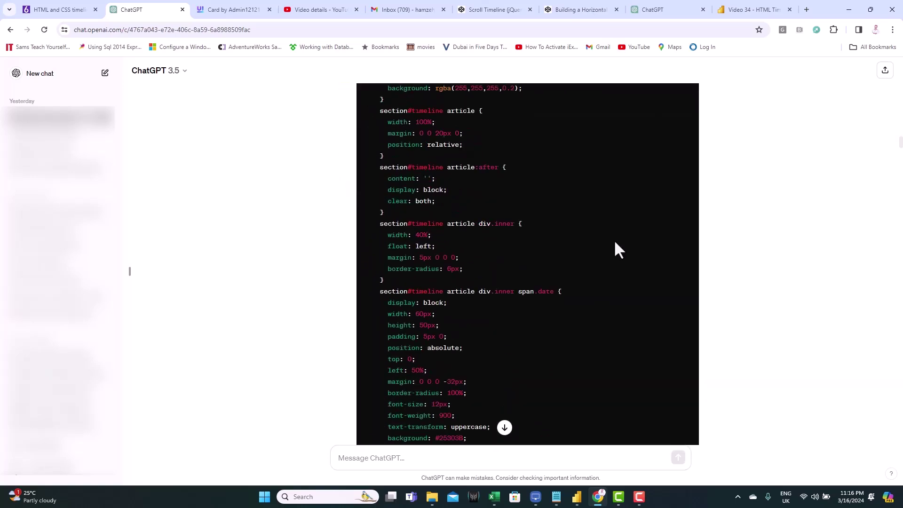
scroll(616, 243, "down", 15)
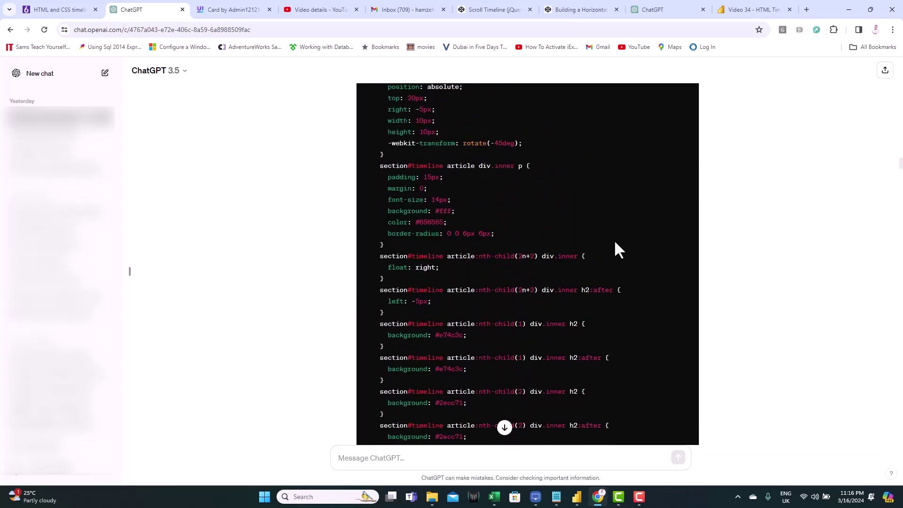
scroll(614, 239, "up", 15)
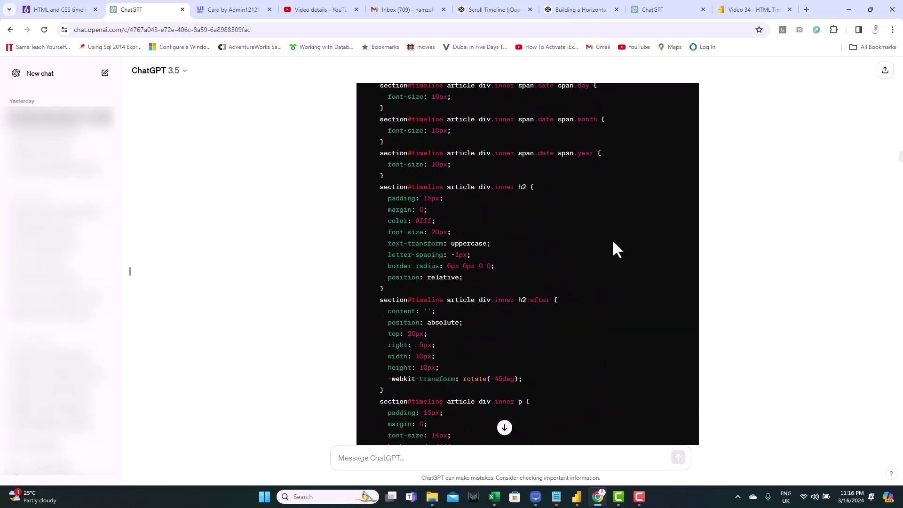
scroll(749, 235, "up", 18)
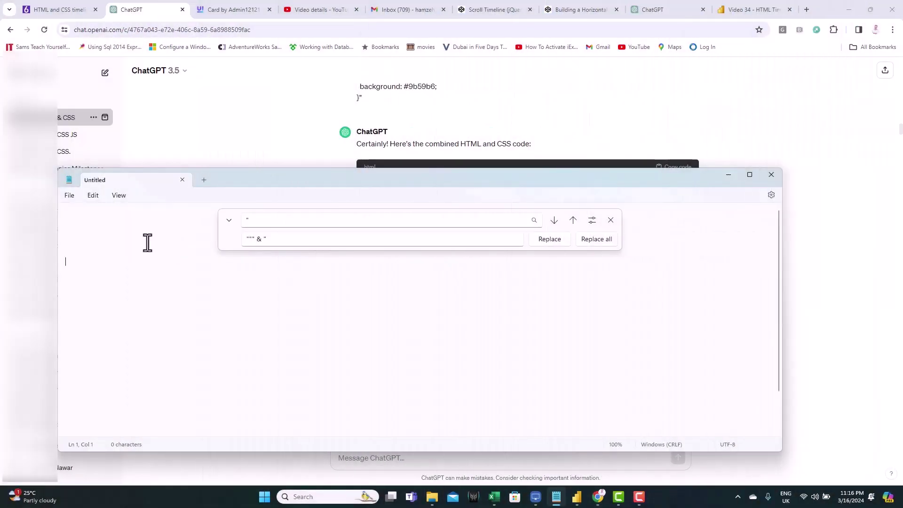
- Paste the timeline HTML into Notepad, replace all " with """ & ", and select everything
double_click(244, 220)
left_click_drag(272, 239, 245, 239)
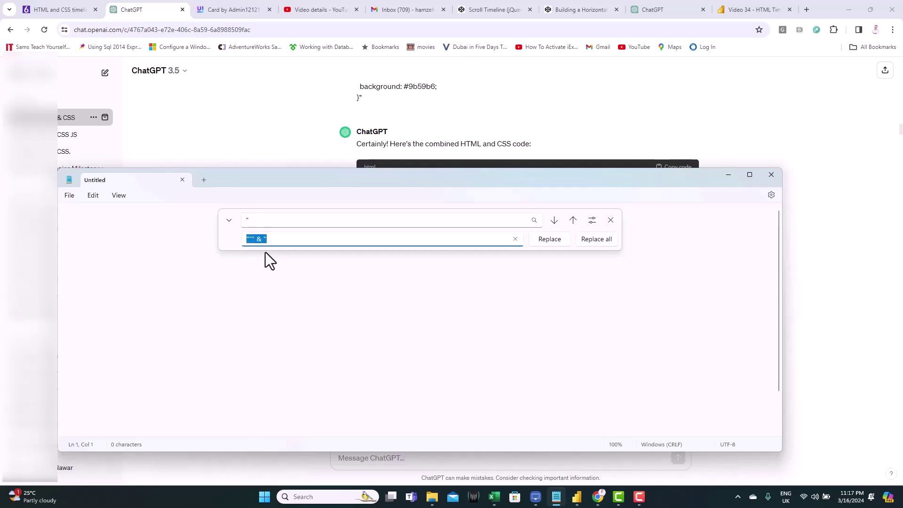
left_click(88, 223)
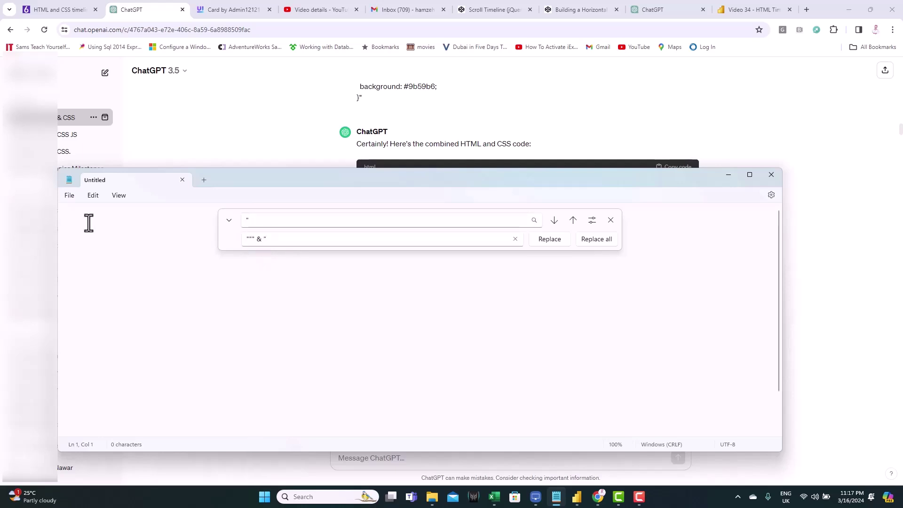
key("ctrl+v")
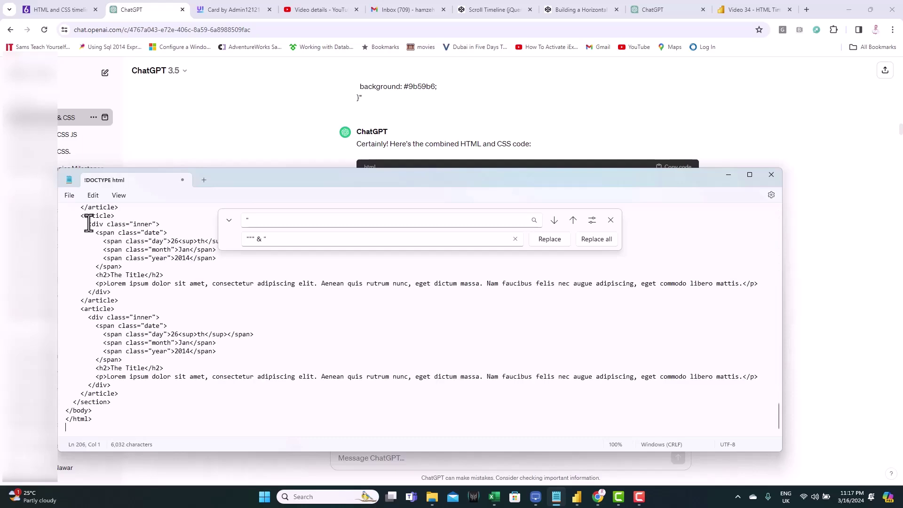
left_click(597, 240)
left_click(293, 354)
key("ctrl+a")
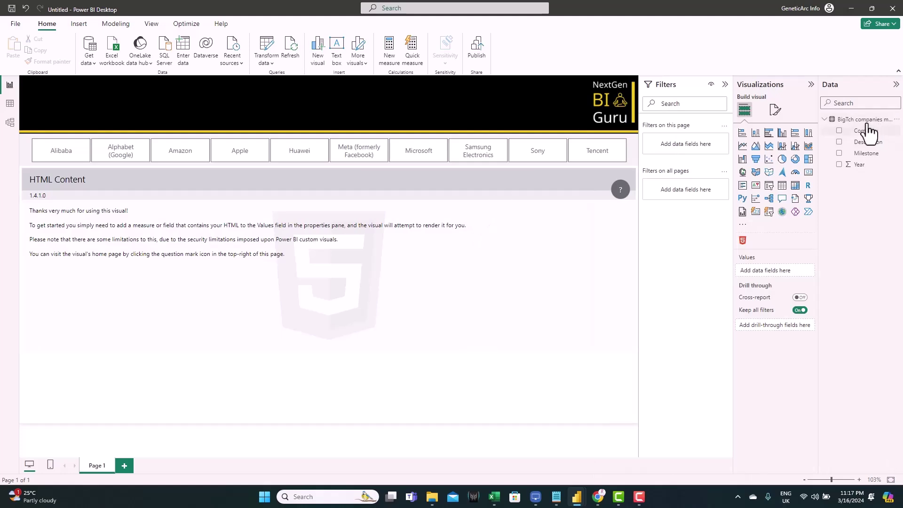
- Create calculated column HTML1 on the milestones table containing the pasted escaped HTML
right_click(861, 129)
left_click(804, 157)
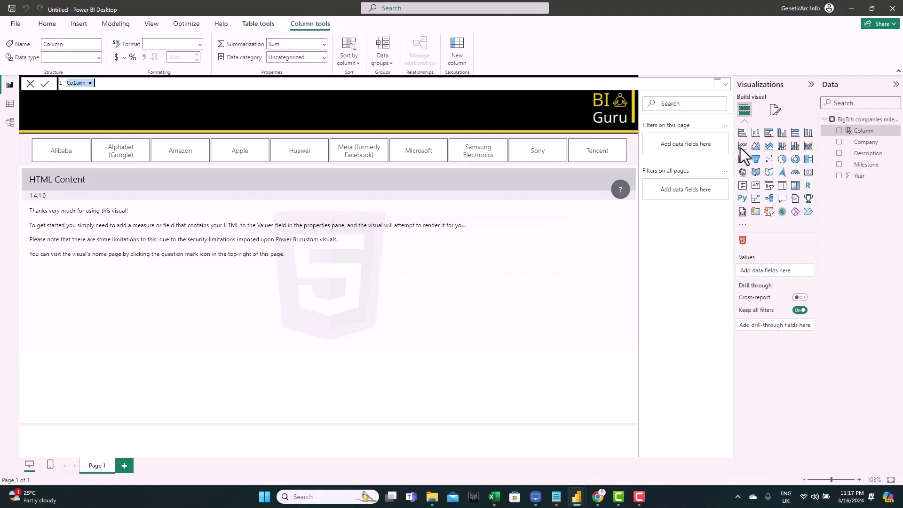
type("HTML1=\"")
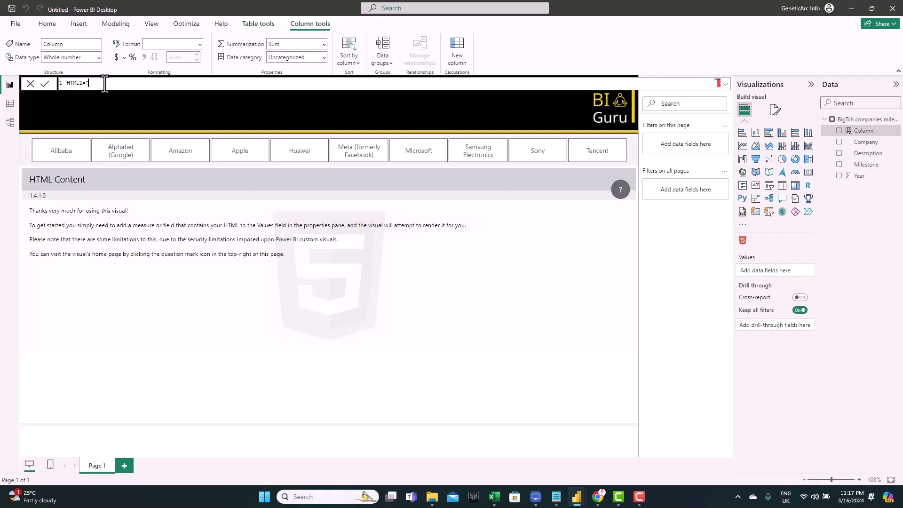
key("ctrl+v")
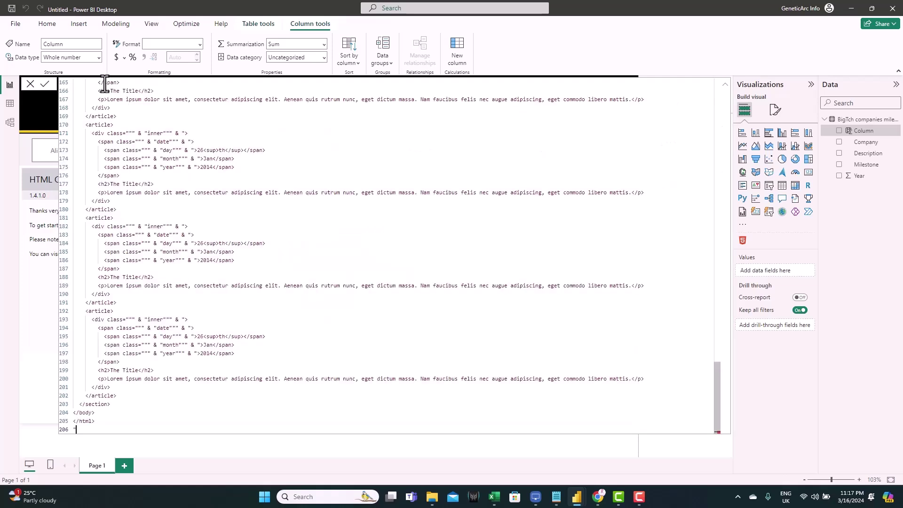
key("Return")
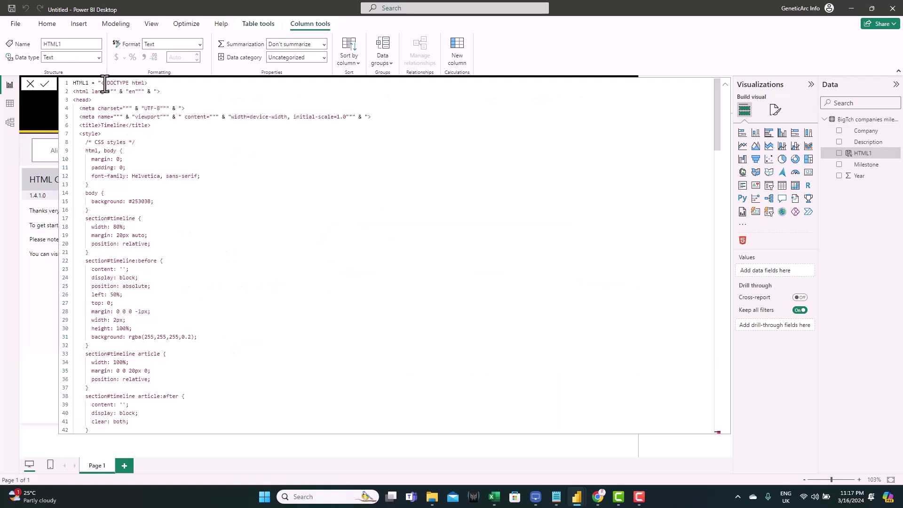
- Drop the HTML1 field into the HTML Content visual's Values so the timeline renders
left_click(512, 250)
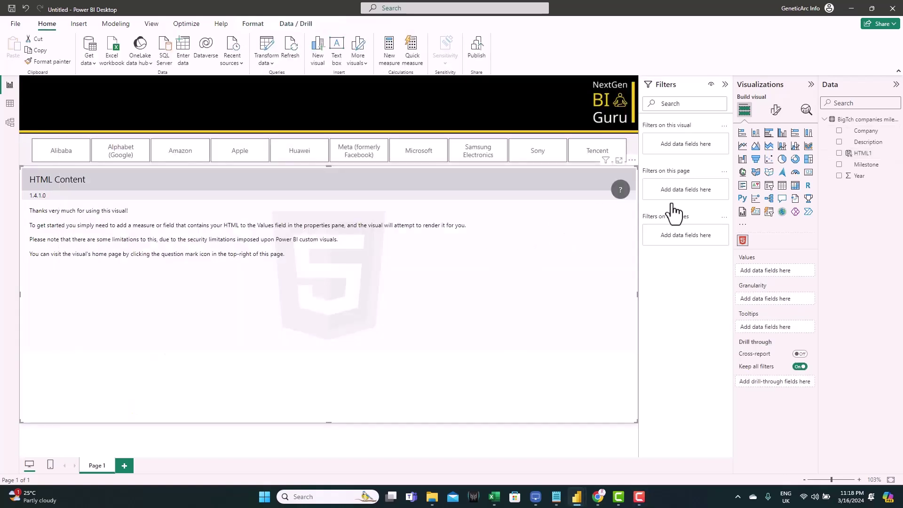
left_click_drag(863, 152, 783, 280)
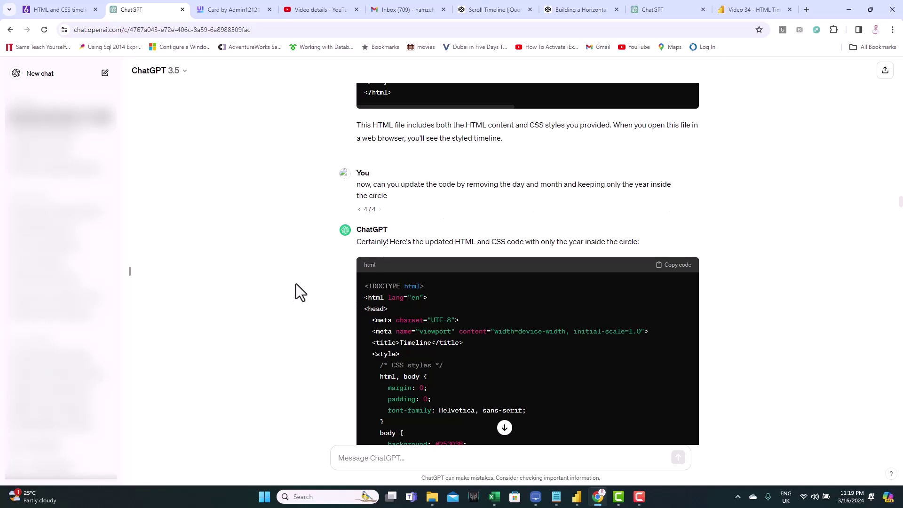
- Scroll ChatGPT's answer to the updated year-only timeline code block
scroll(297, 287, "down", 4)
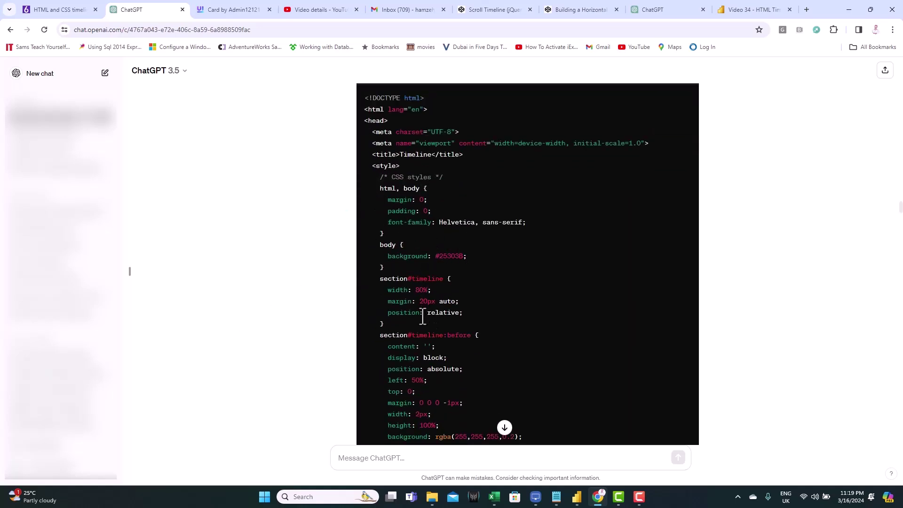
scroll(423, 317, "up", 3)
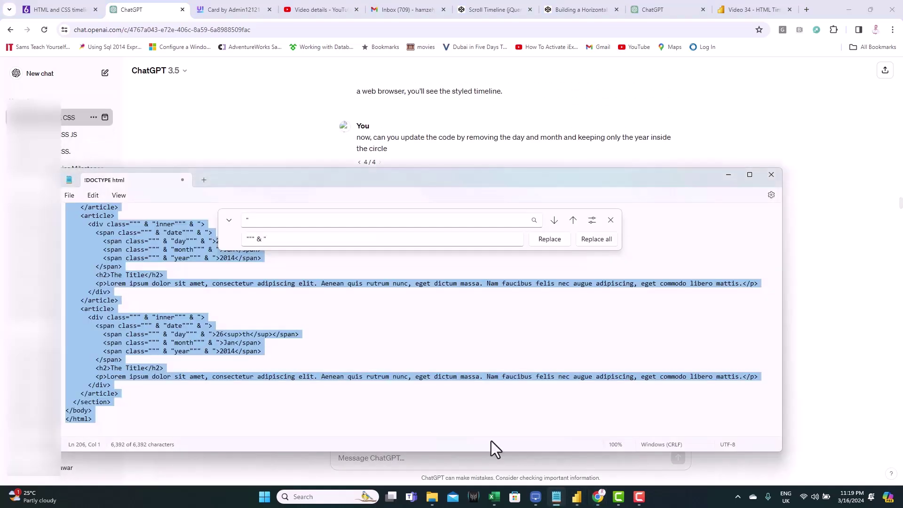
- In Notepad, escape every double quote in the year-only code as """ & " and select it all
left_click(556, 497)
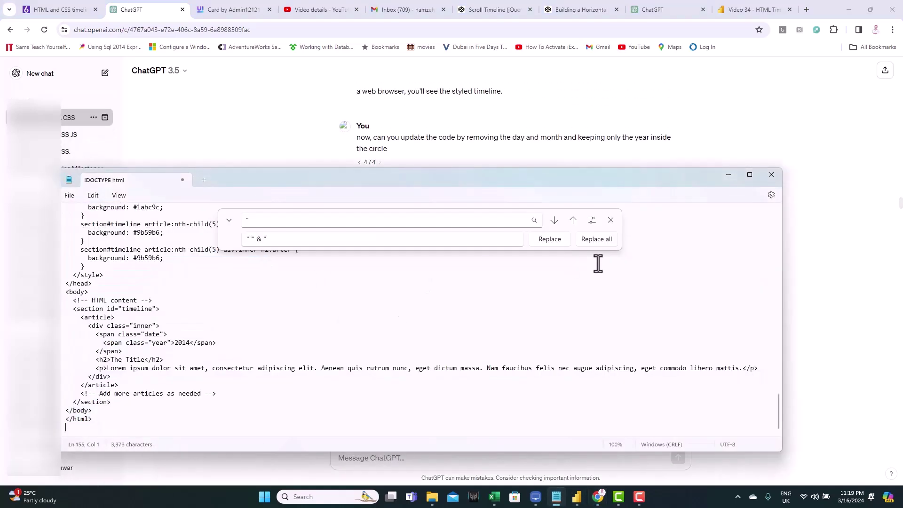
left_click(602, 240)
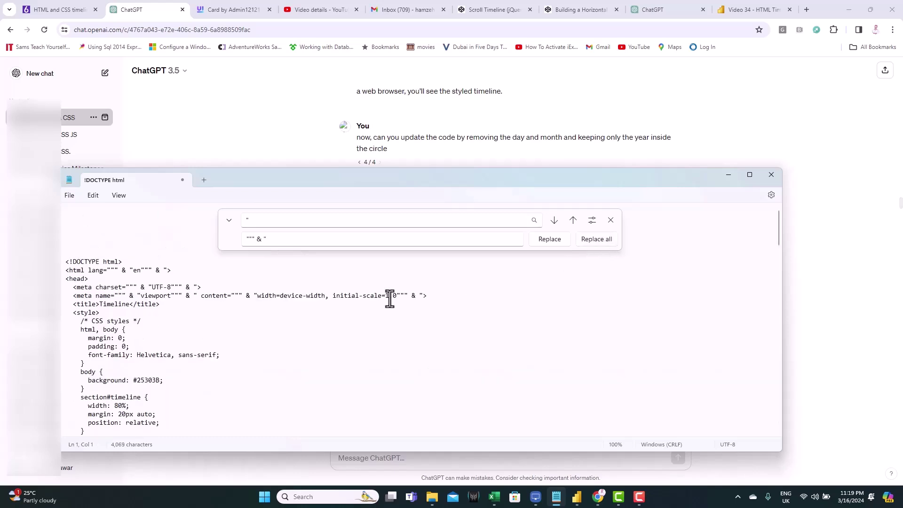
key("ctrl+a")
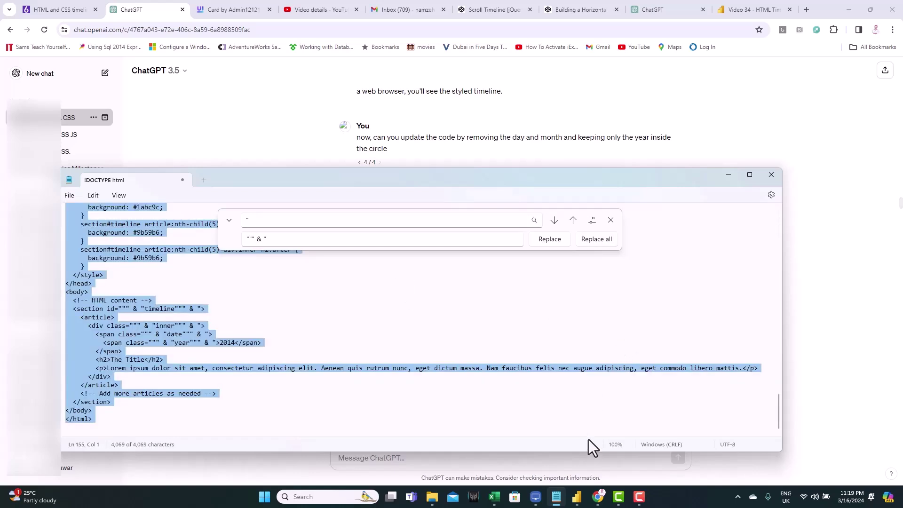
- Add a new HTML2 column to the milestones table holding the escaped year-only code
mouse_move(579, 499)
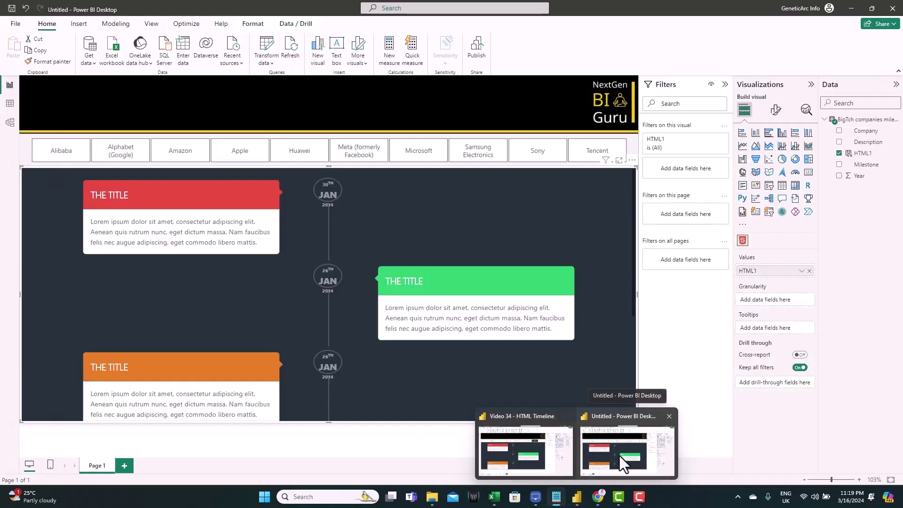
left_click(619, 455)
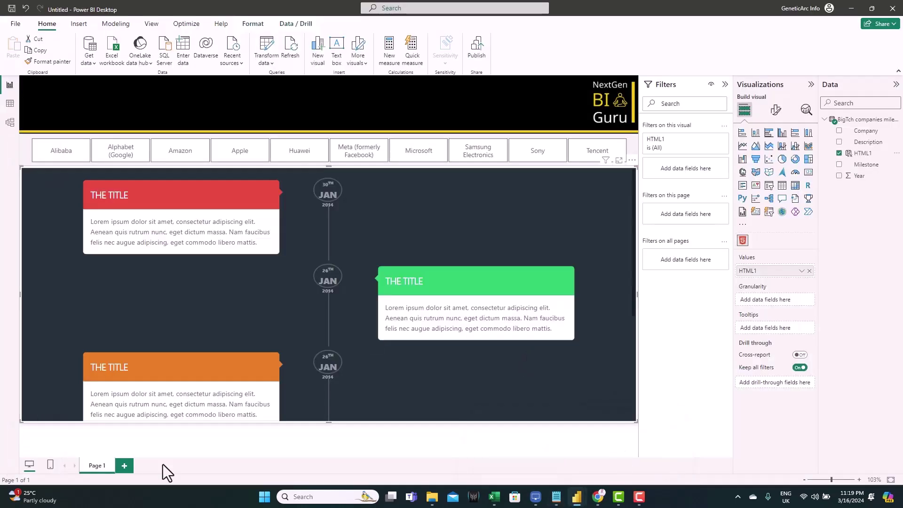
right_click(857, 121)
left_click(805, 148)
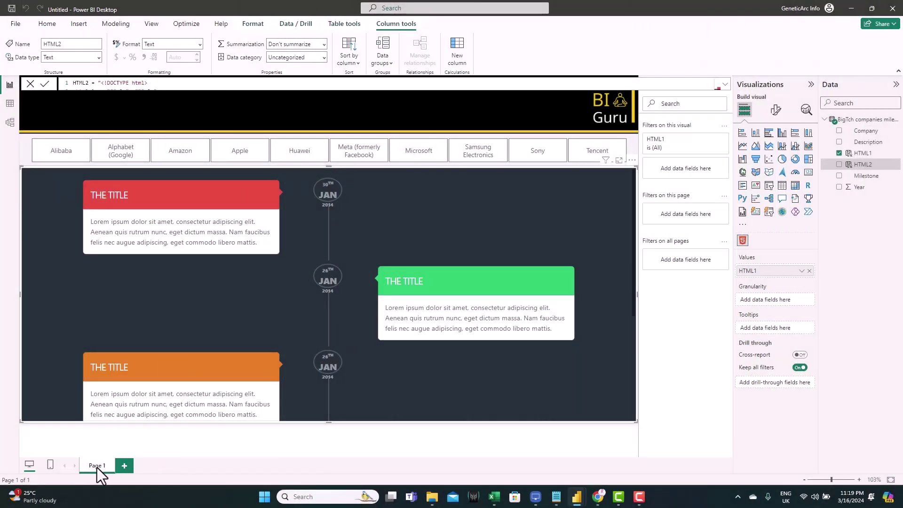
- Duplicate Page 1 as Page 2 and feed HTML2 into its HTML Content visual's Values
right_click(98, 467)
left_click(118, 451)
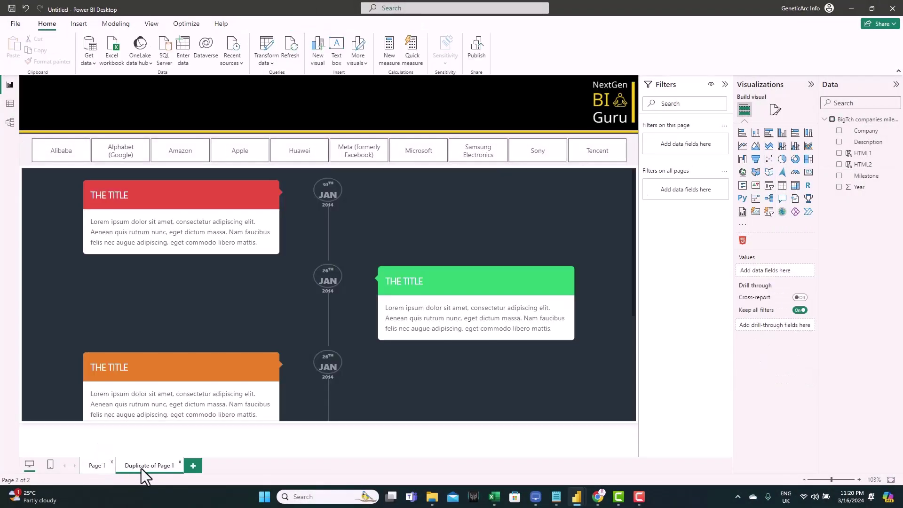
left_click(403, 409)
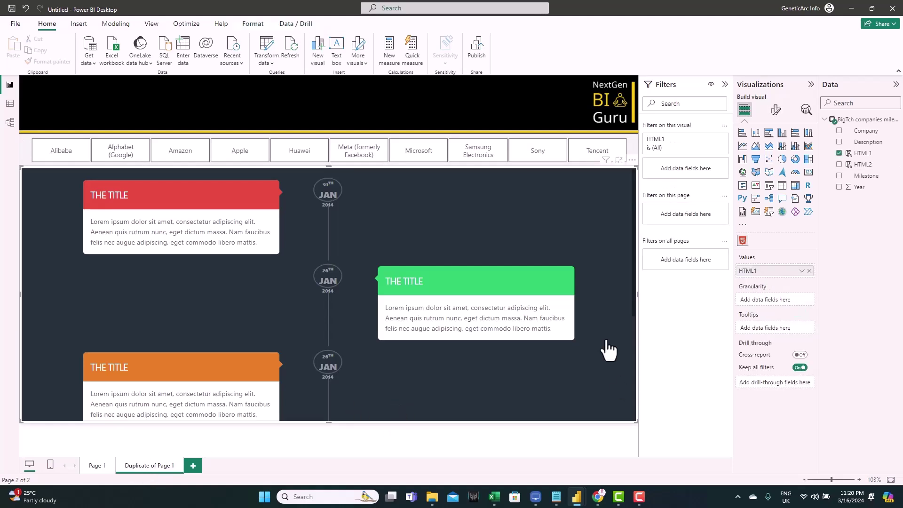
left_click_drag(863, 164, 785, 270)
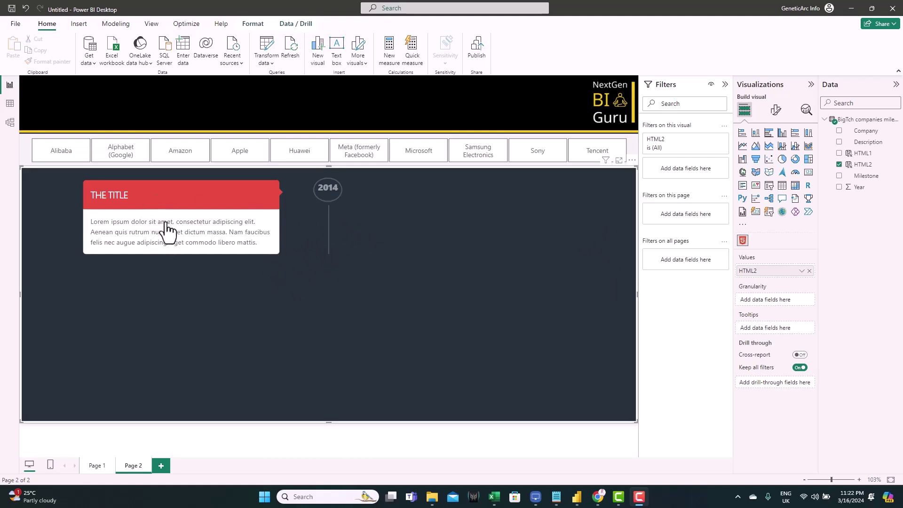
left_click(862, 165)
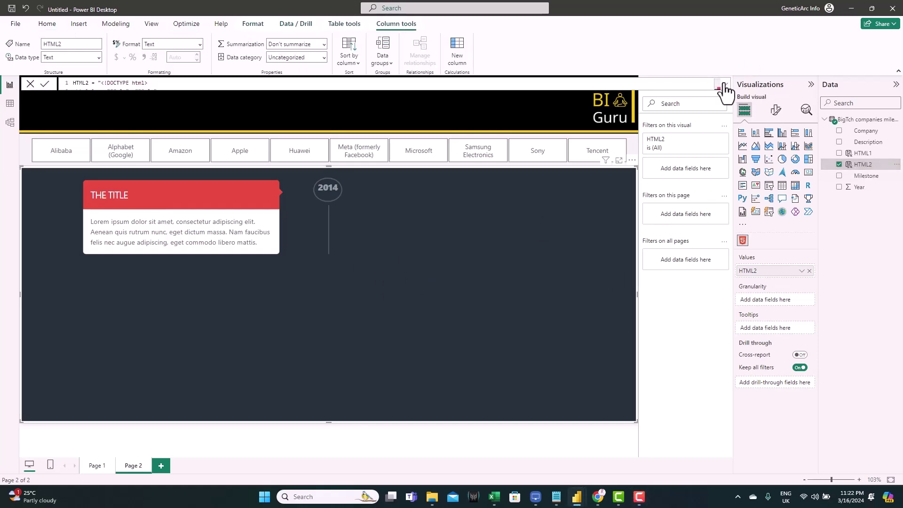
left_click(724, 89)
left_click_drag(716, 117, 701, 395)
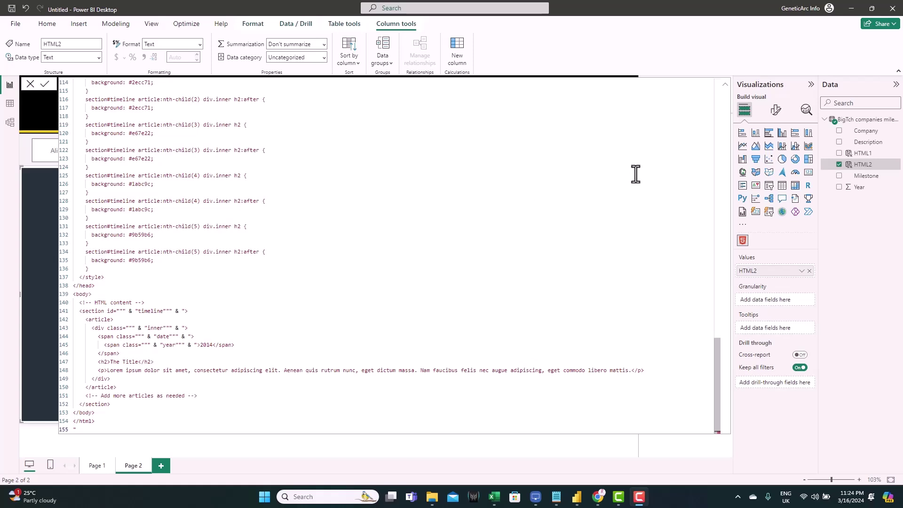
left_click(725, 85)
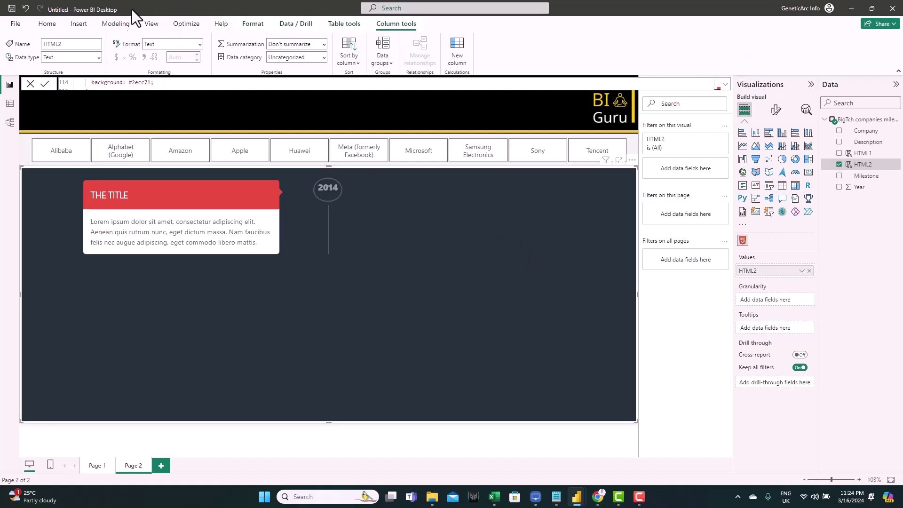
left_click(51, 27)
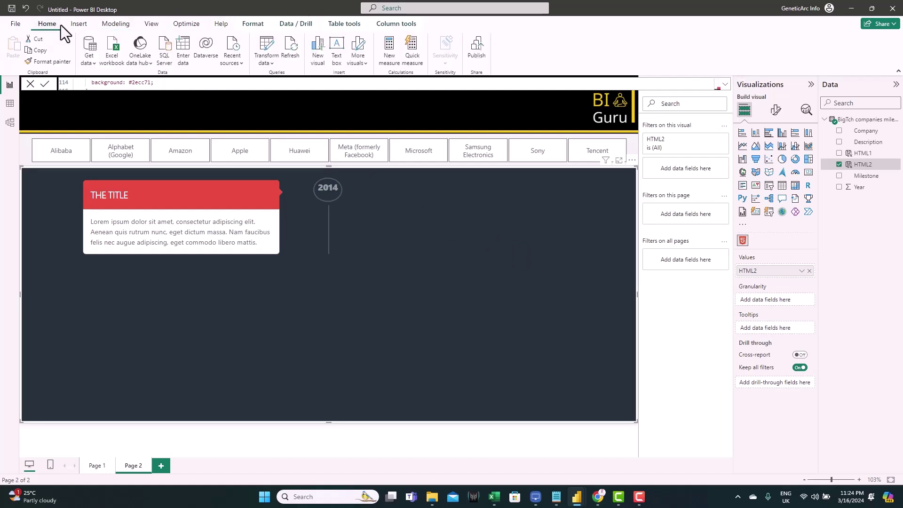
- Open Transform data and sort the milestones query by Company ascending
left_click(267, 46)
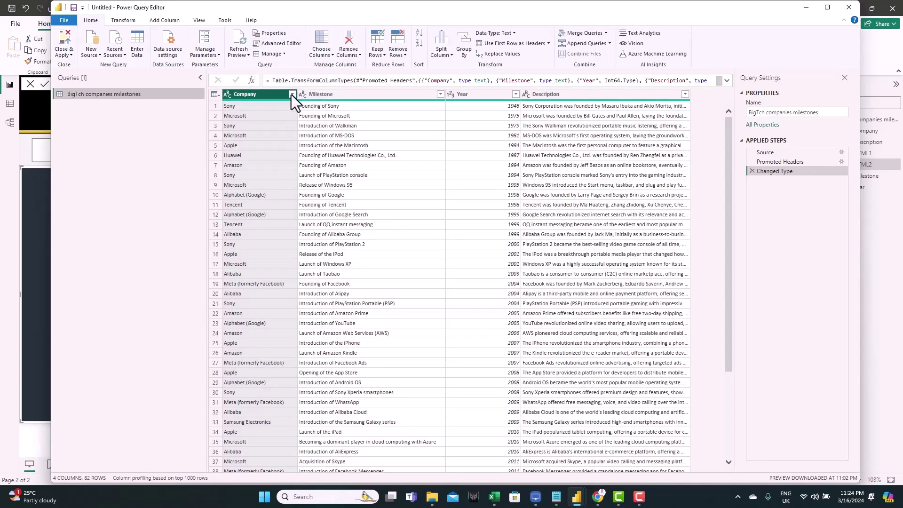
left_click(292, 95)
left_click(236, 104)
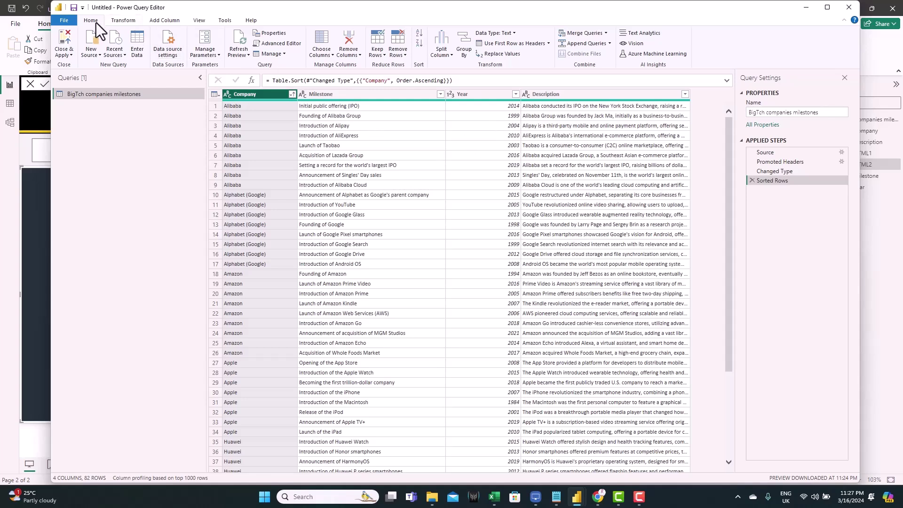
- Group by Company into a new List column using the All Rows operation
left_click(463, 48)
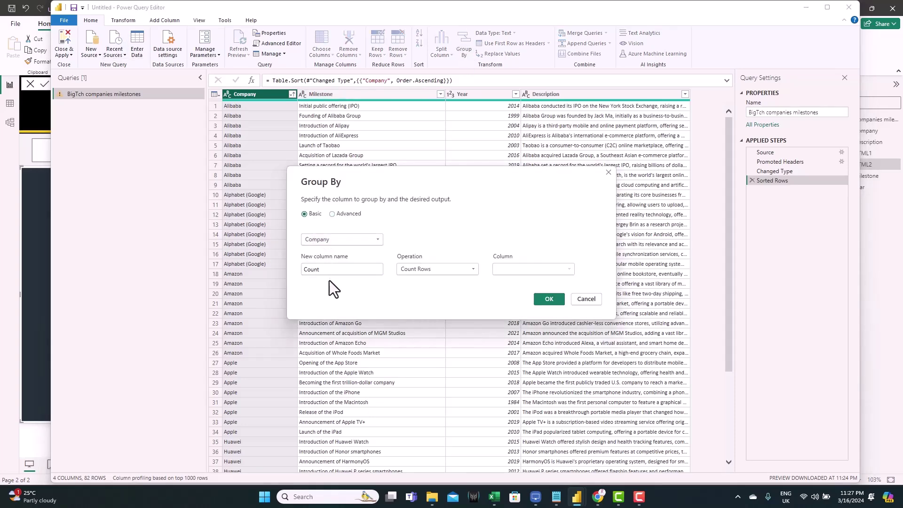
left_click_drag(329, 267, 301, 270)
type("List")
left_click(419, 271)
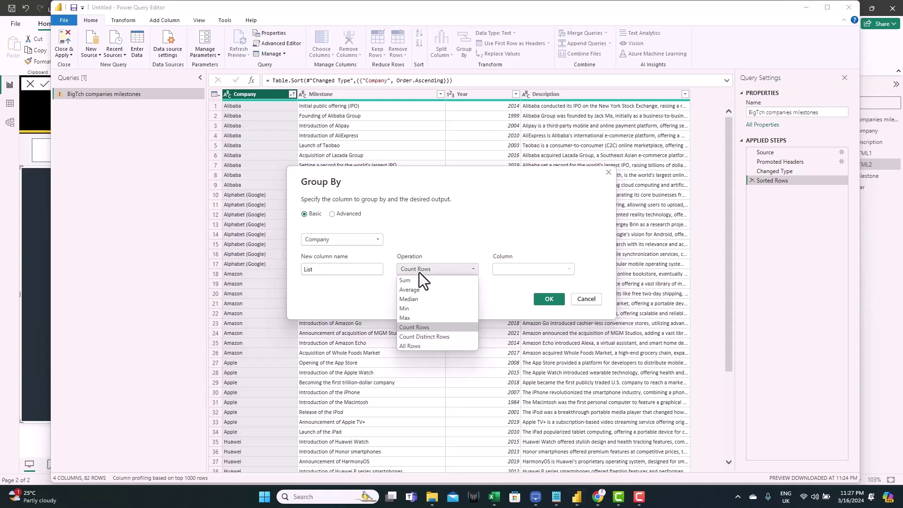
left_click(424, 347)
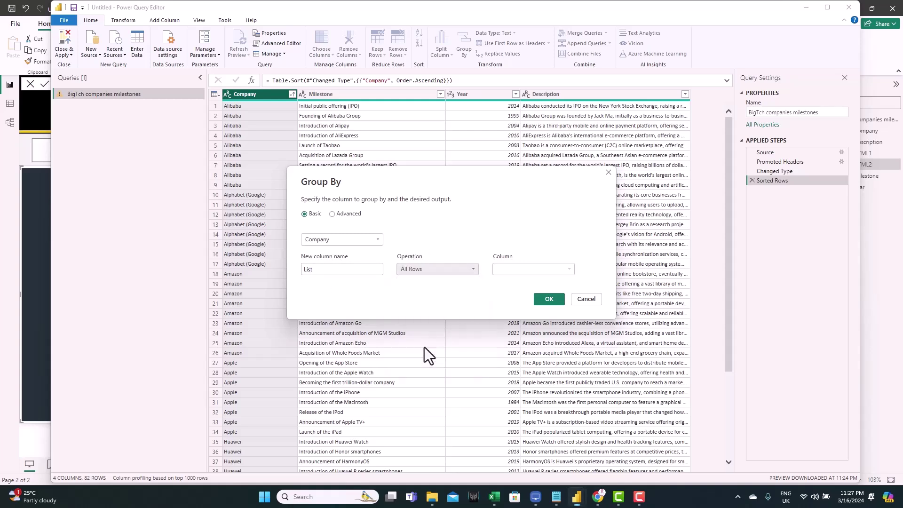
left_click(549, 300)
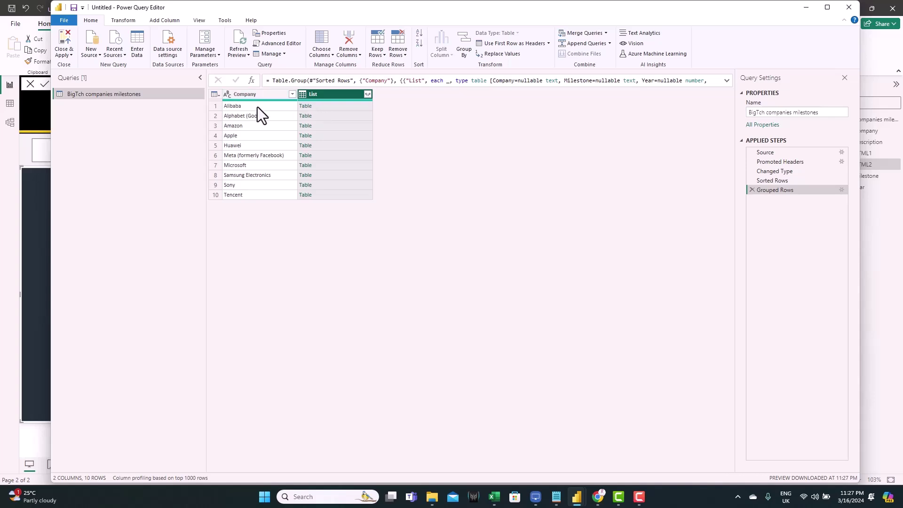
left_click(367, 95)
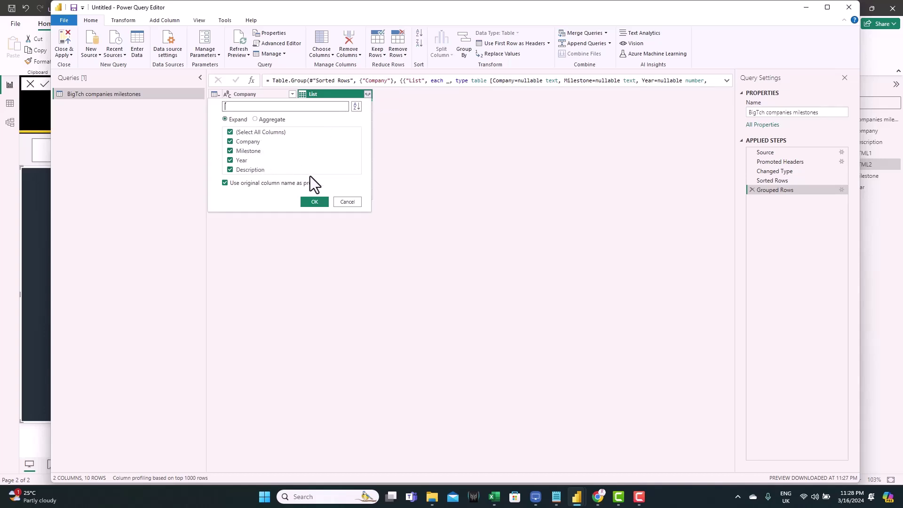
left_click(347, 203)
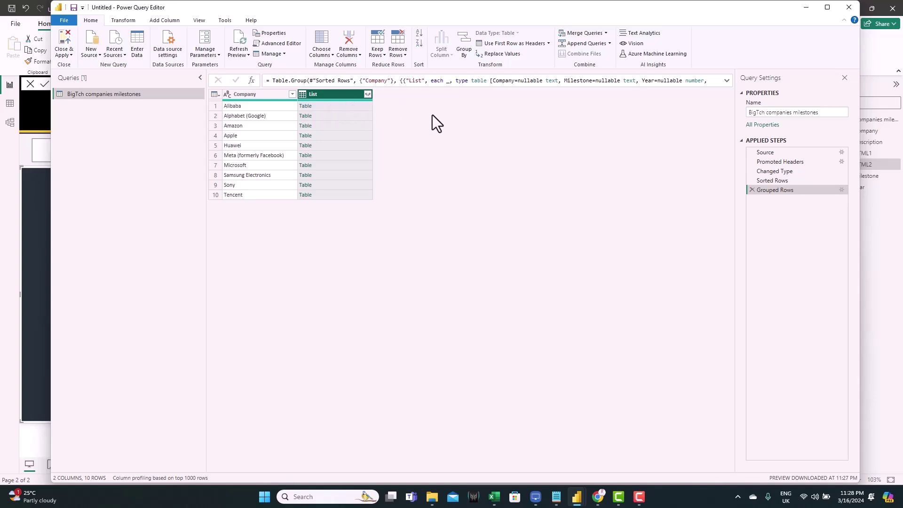
- Create a Custom Column named Milestone and paste the Text.Combine/List.Sort/List.Zip formula
left_click(171, 18)
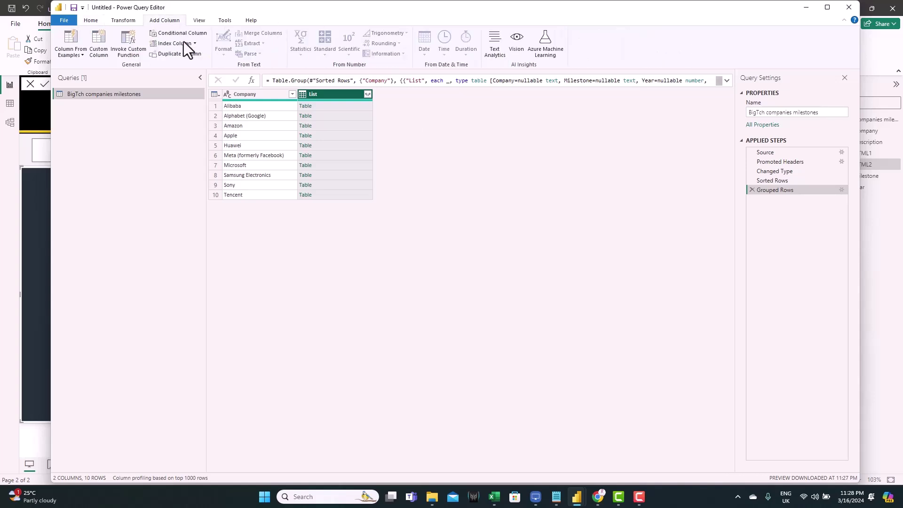
left_click(98, 43)
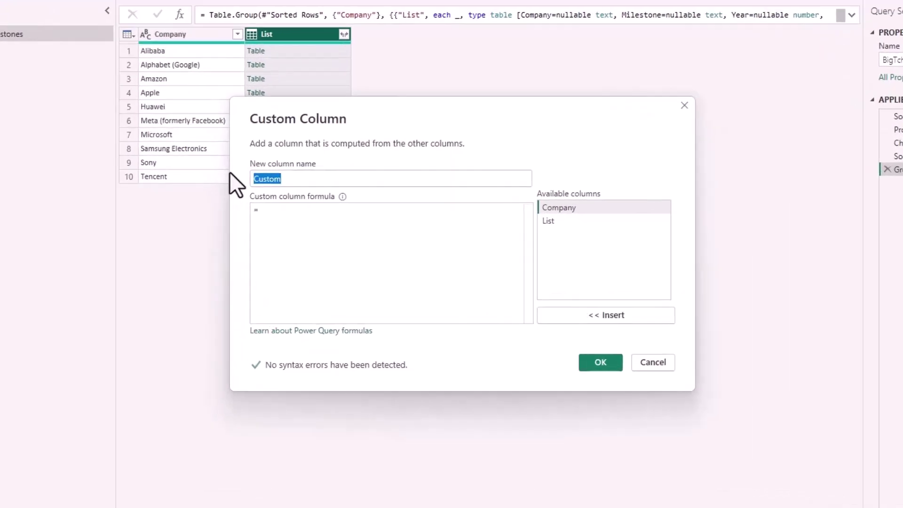
type("Milestone")
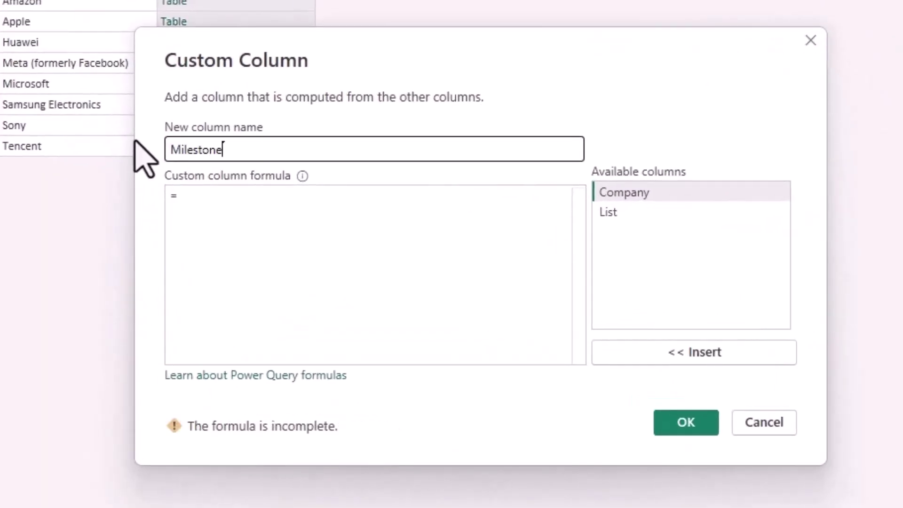
left_click(212, 207)
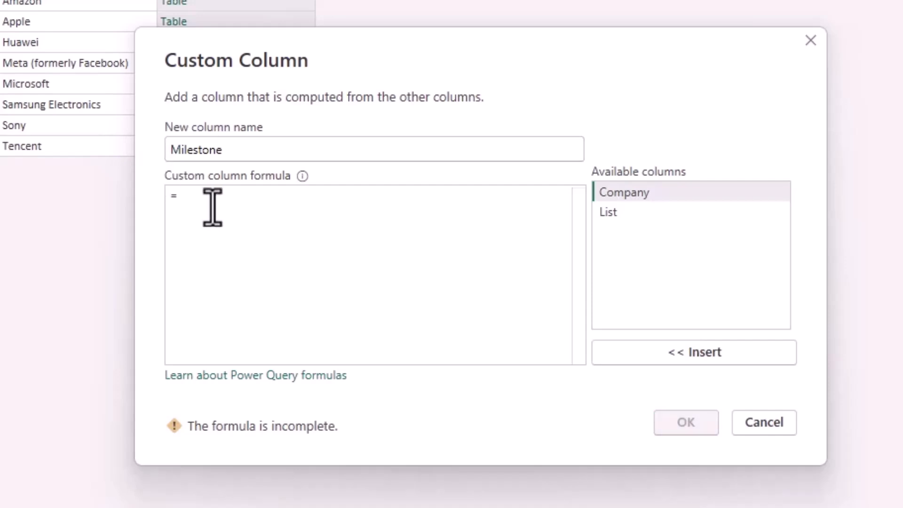
key("ctrl+v")
scroll(368, 282, "up", 2)
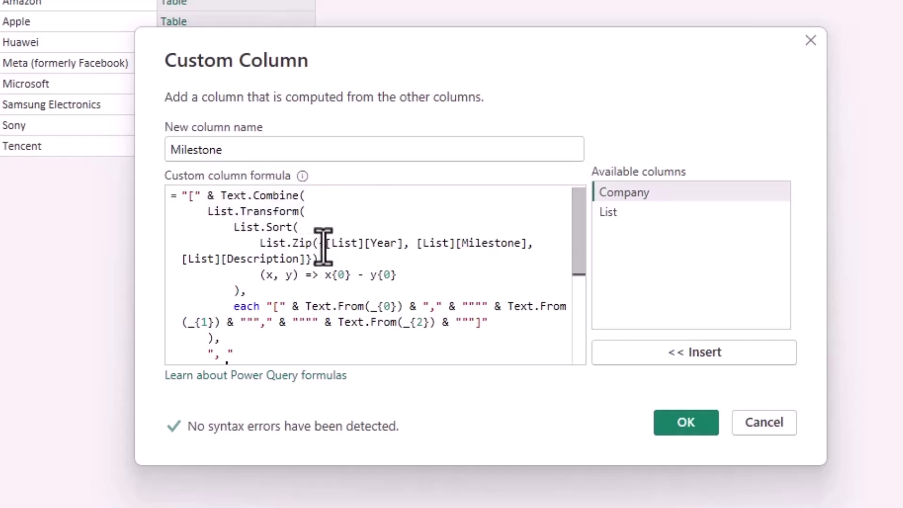
- Review the formula's year and description references, then confirm the Milestone column
left_click_drag(324, 244, 508, 243)
left_click(179, 276)
left_click(190, 259)
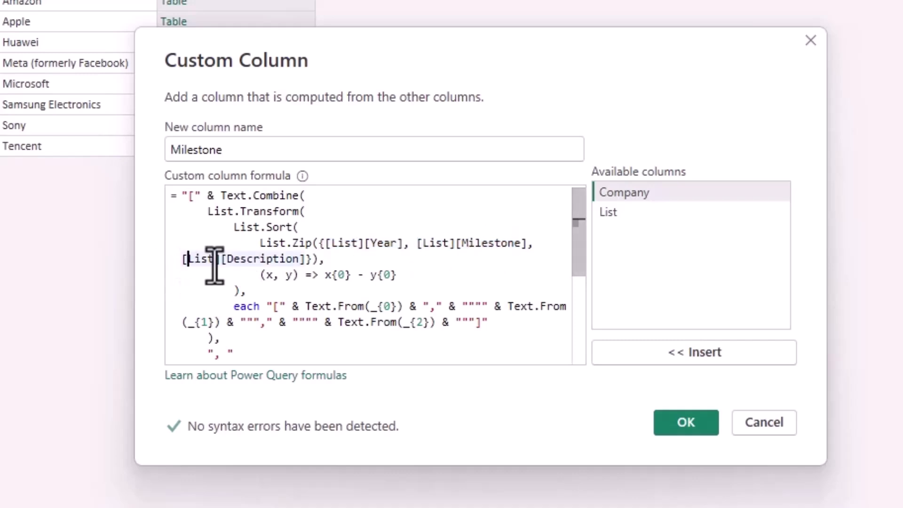
left_click_drag(240, 266, 275, 245)
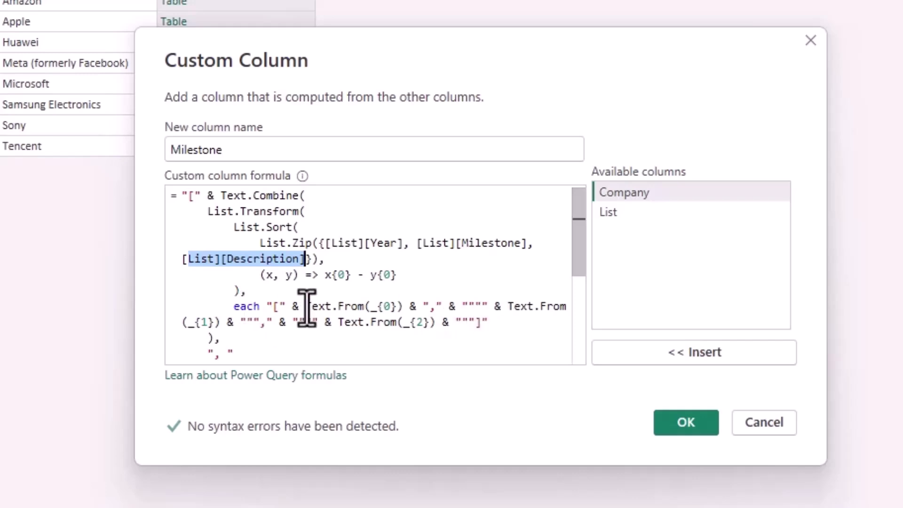
left_click(296, 329)
scroll(296, 330, "down", 1)
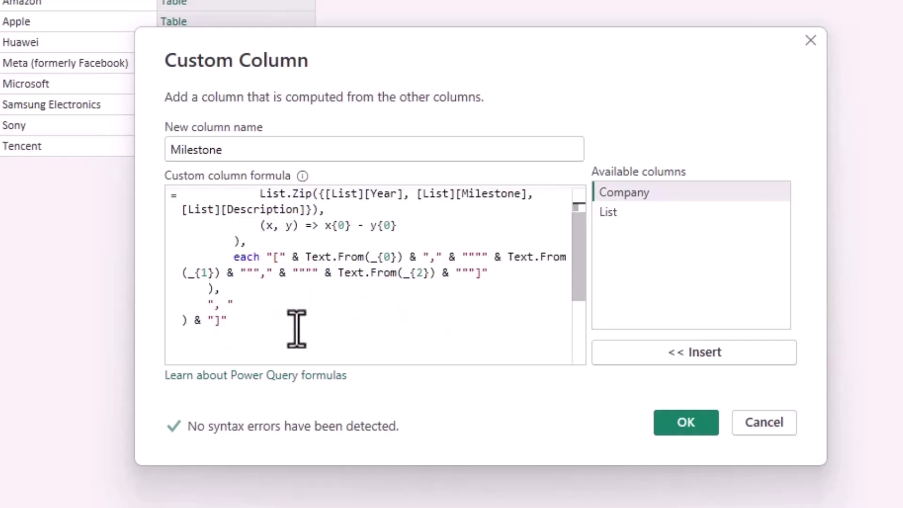
scroll(296, 330, "up", 1)
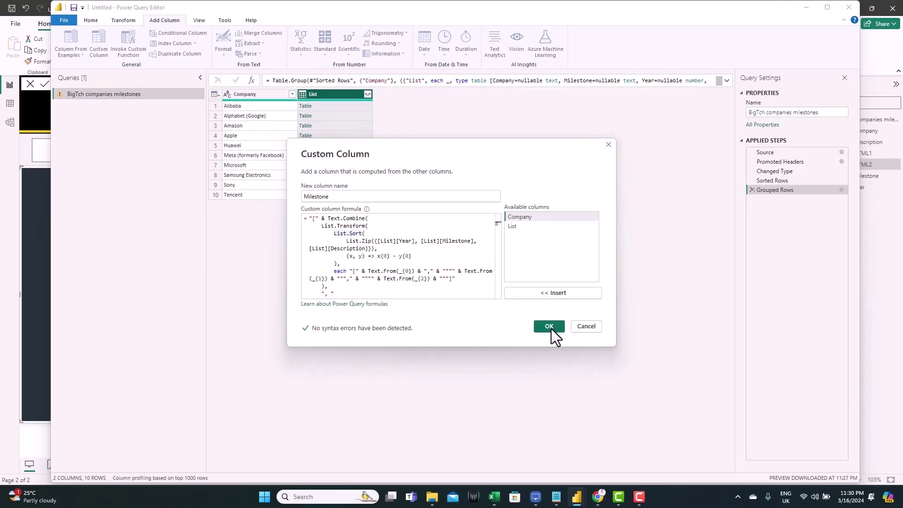
left_click(552, 329)
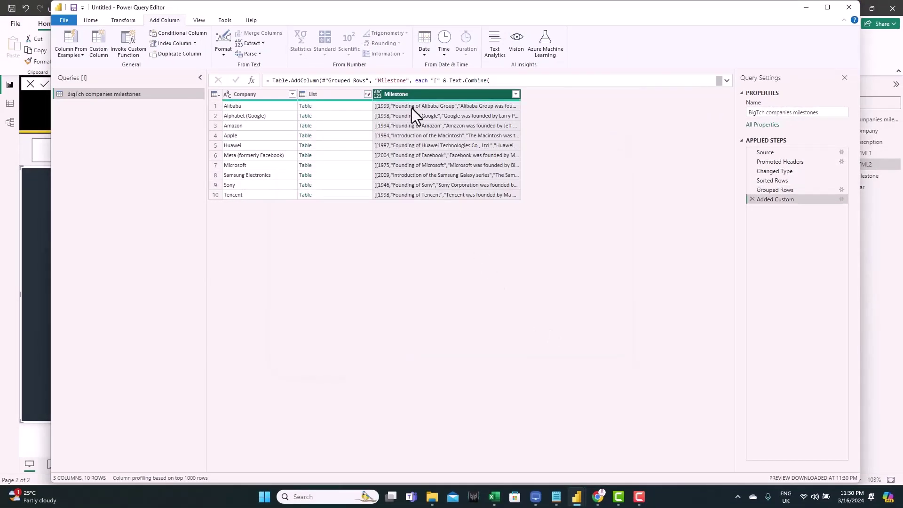
- Preview Alibaba's full Milestone text, then go to Close & Apply the query changes
left_click(411, 108)
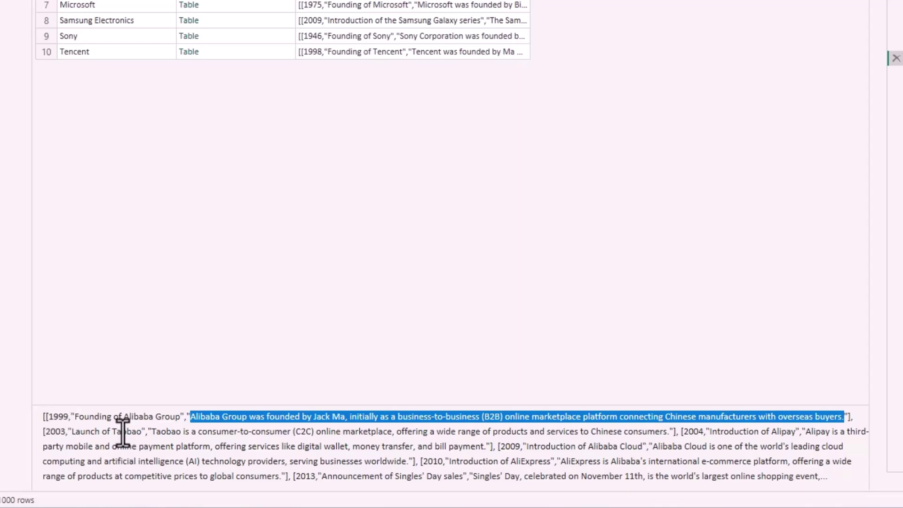
left_click(222, 197)
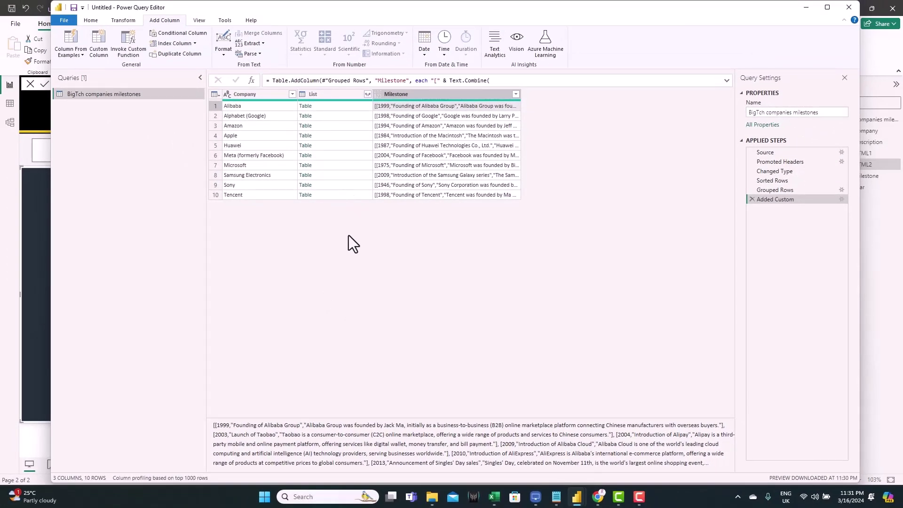
left_click(91, 20)
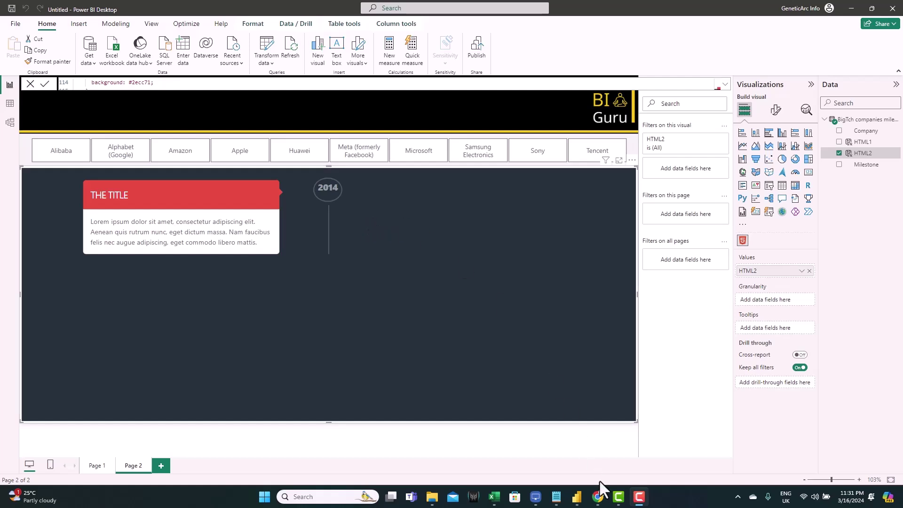
- Review ChatGPT's milestone-generating timeline code, including its sample milestone data
key("alt+Tab")
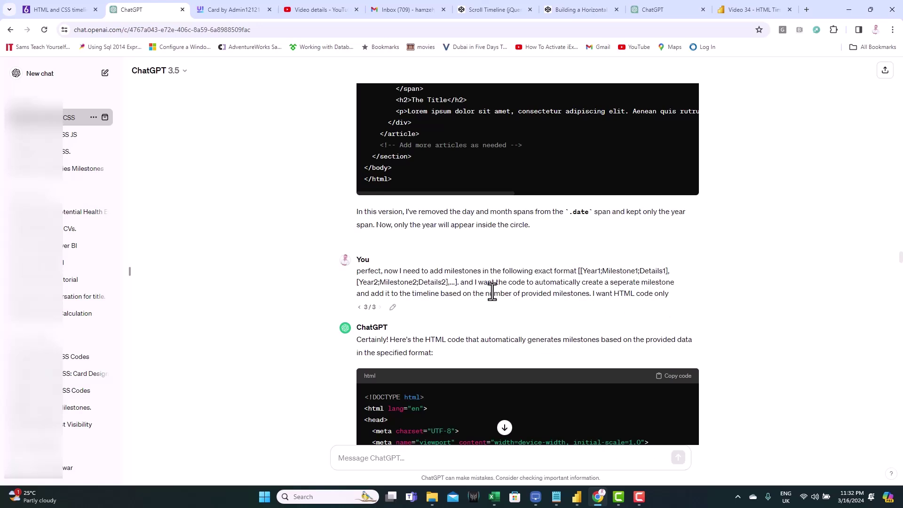
scroll(492, 292, "down", 2)
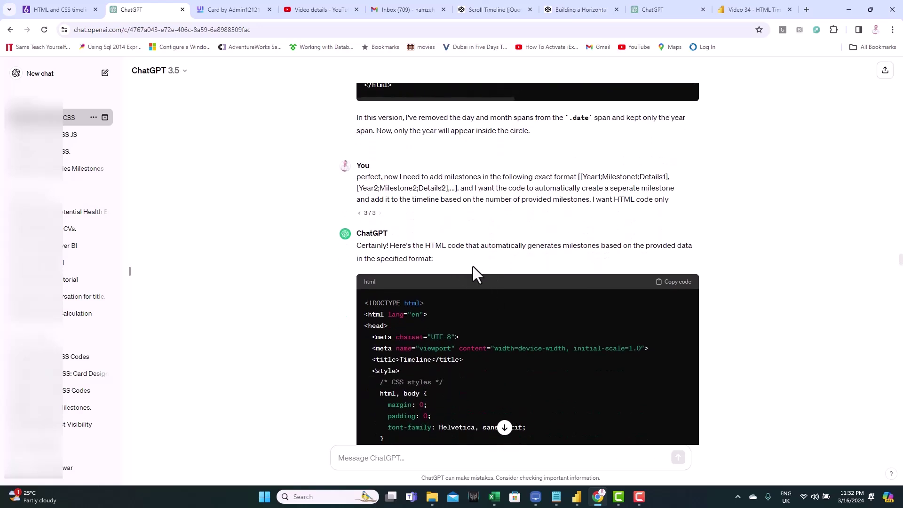
scroll(473, 282, "down", 2)
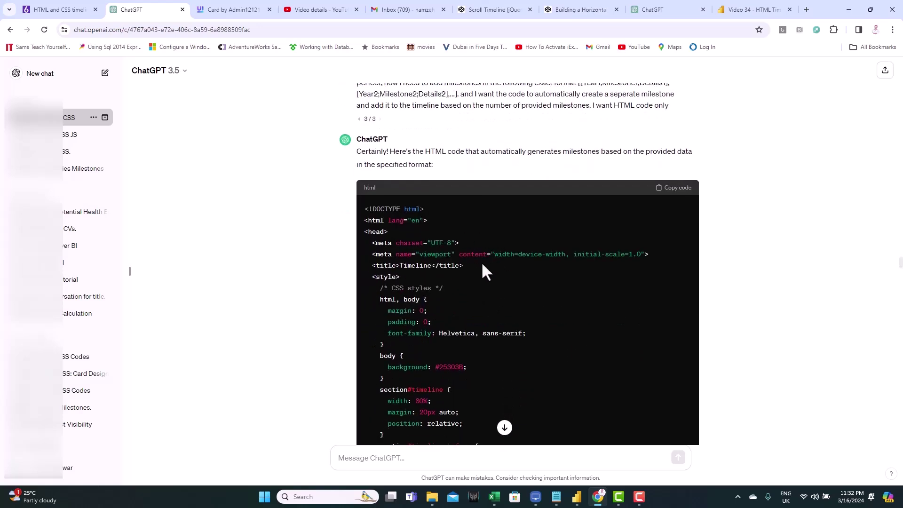
scroll(483, 266, "down", 10)
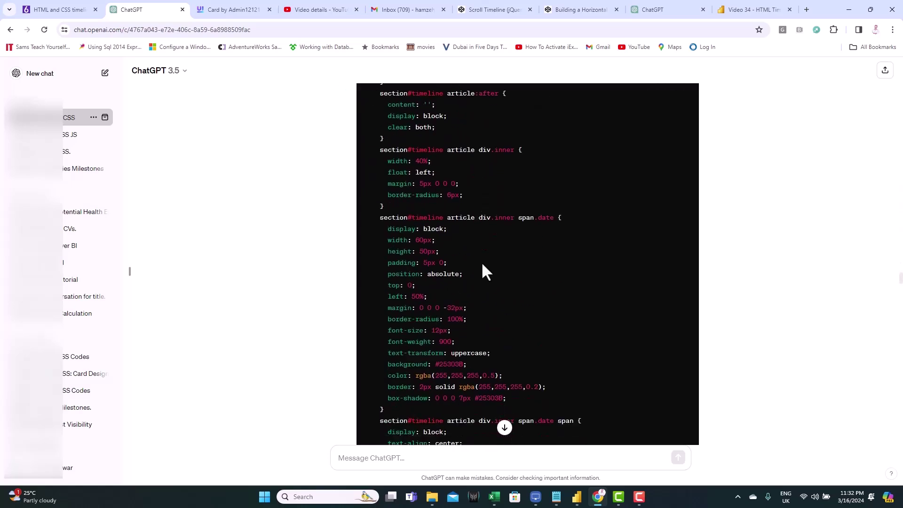
scroll(483, 266, "down", 15)
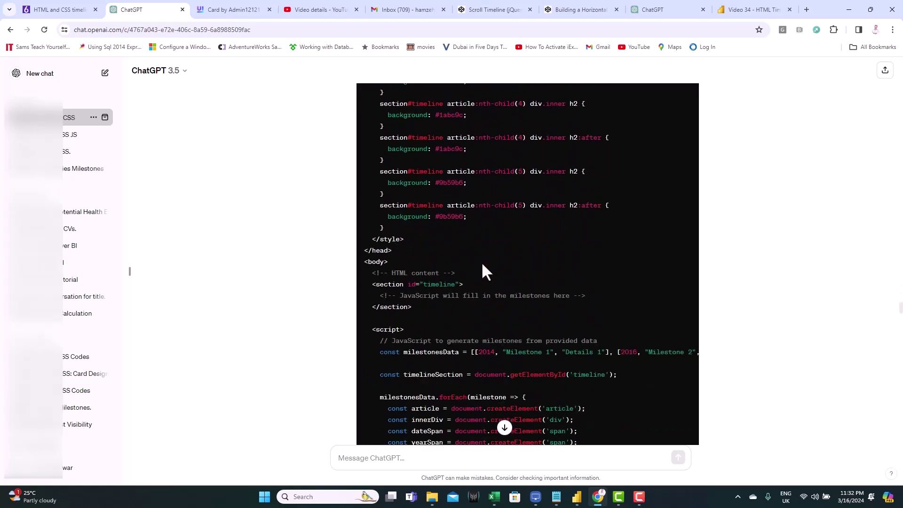
scroll(482, 265, "down", 7)
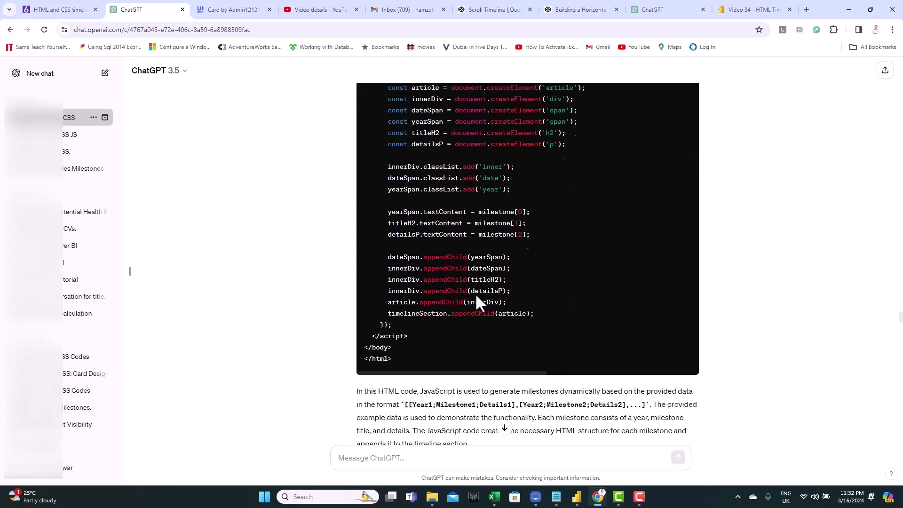
scroll(443, 294, "up", 3)
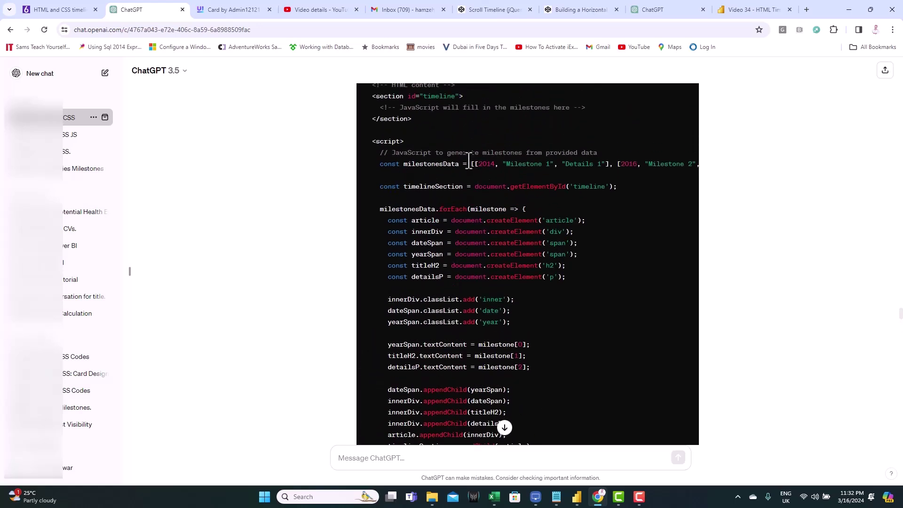
left_click_drag(476, 166, 625, 165)
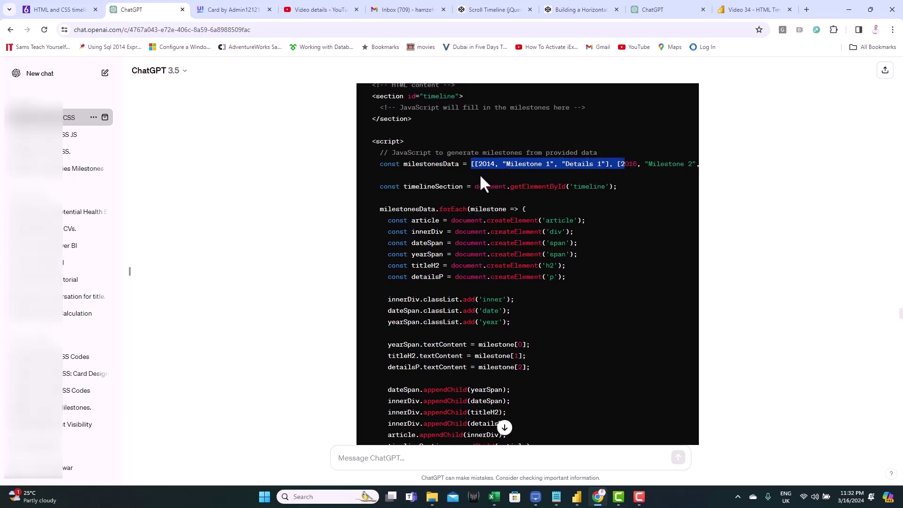
left_click_drag(616, 181, 609, 178)
left_click(501, 151)
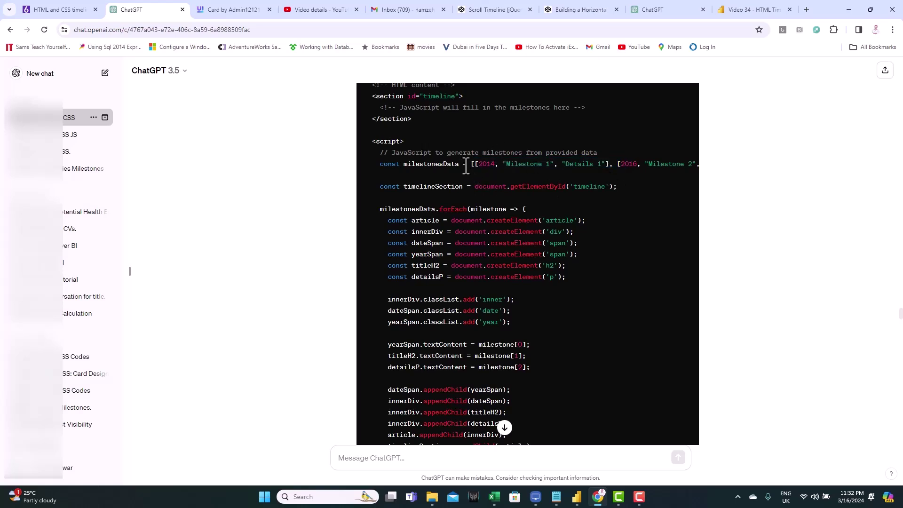
scroll(552, 255, "up", 3)
scroll(539, 320, "up", 10)
scroll(537, 315, "up", 12)
- Copy the code over Notepad's text, escape quotes as """ & ", and select it all
left_click(681, 282)
left_click(556, 498)
left_click(414, 331)
key("ctrl+a")
key("ctrl+v")
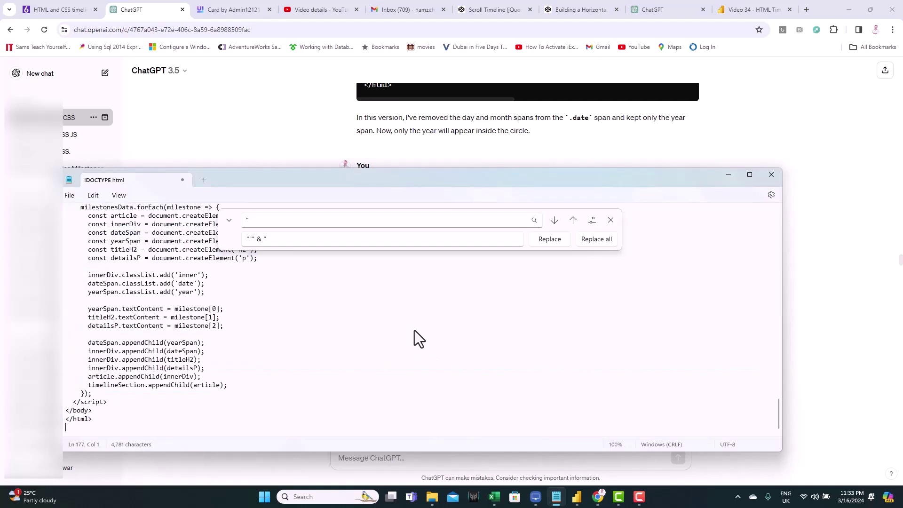
left_click(604, 239)
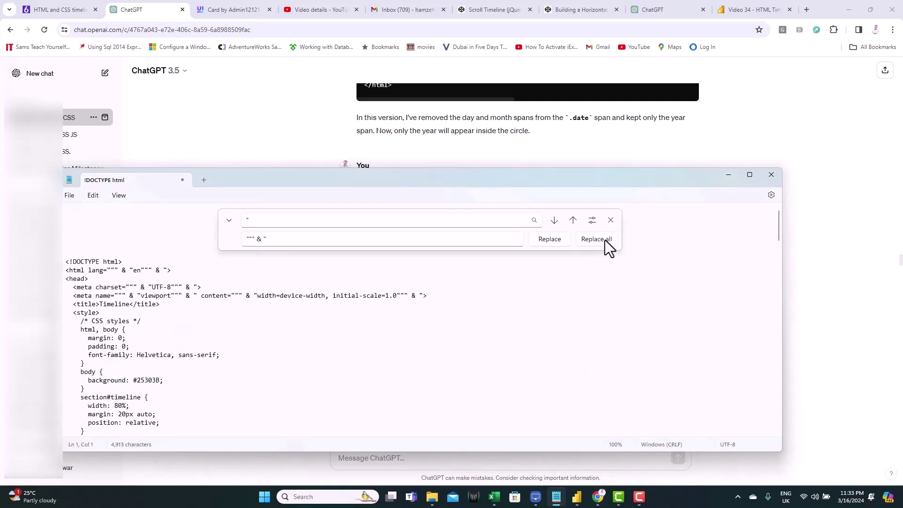
key("ctrl+a")
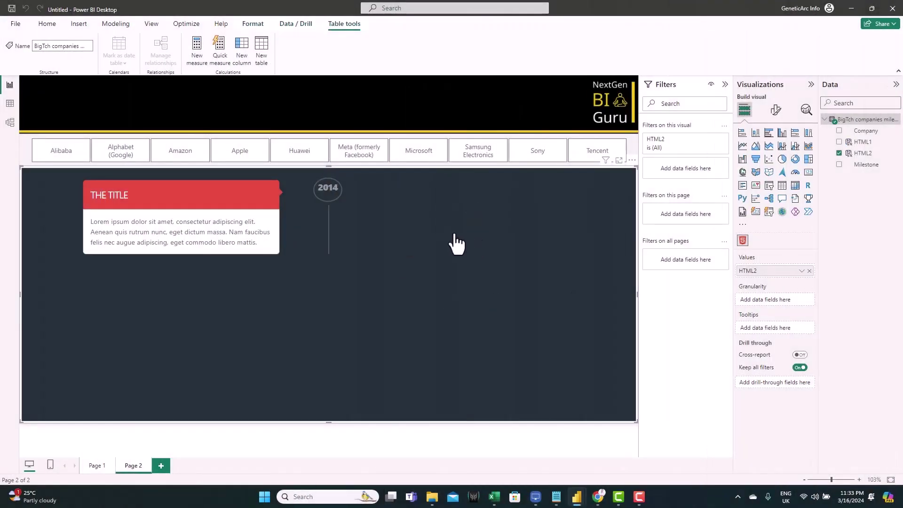
- Add column HTML3 = "<escaped timeline HTML>" to the BigTch companies milestones table
right_click(849, 122)
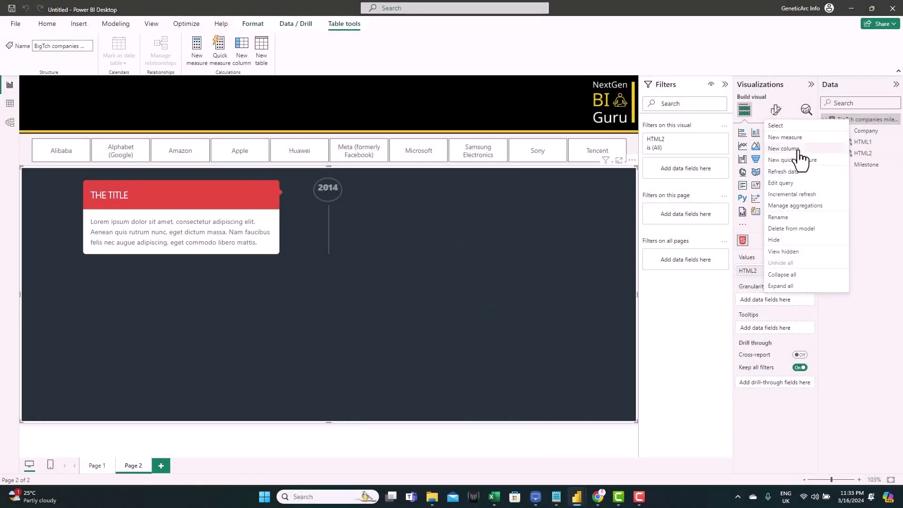
key("Escape")
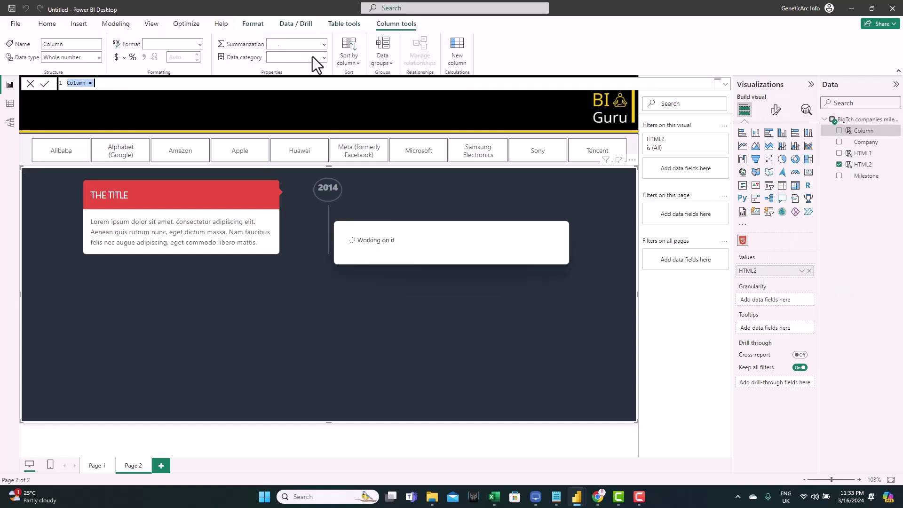
type("HTML3=")
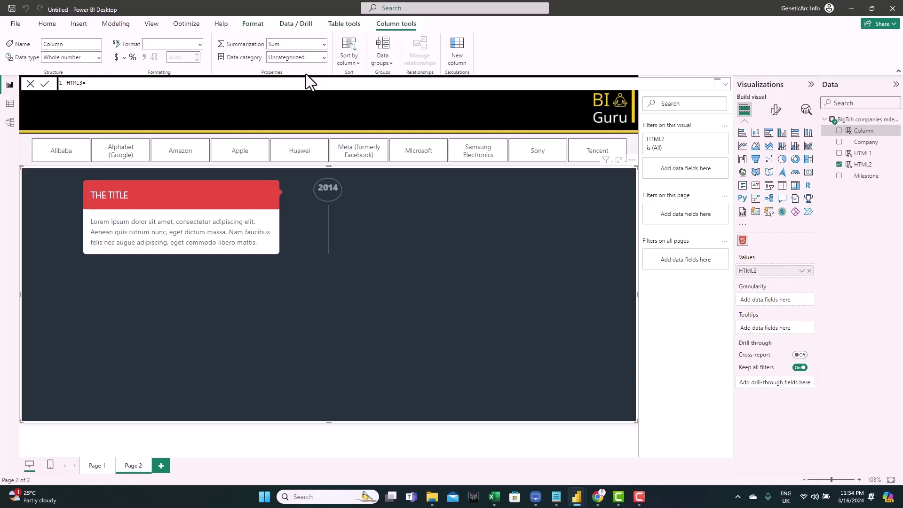
type("\"")
key("ctrl+v")
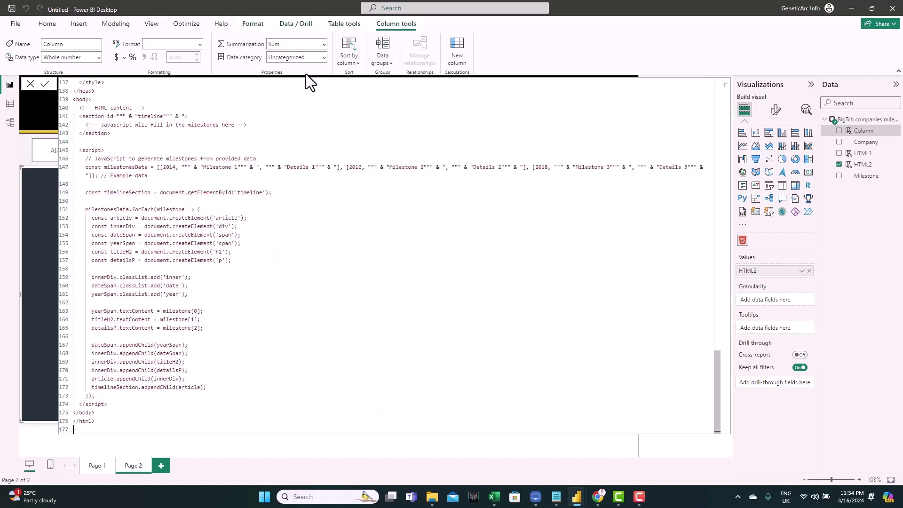
type("\"")
key("Return")
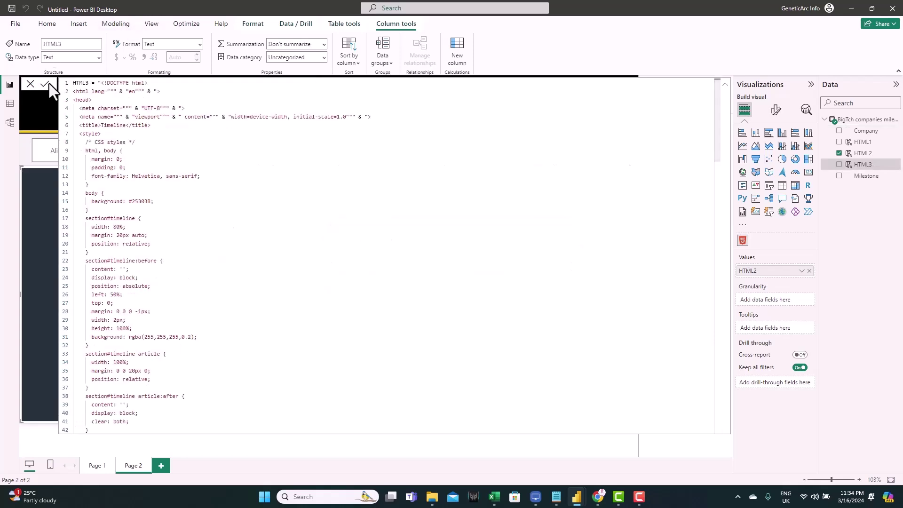
left_click(726, 85)
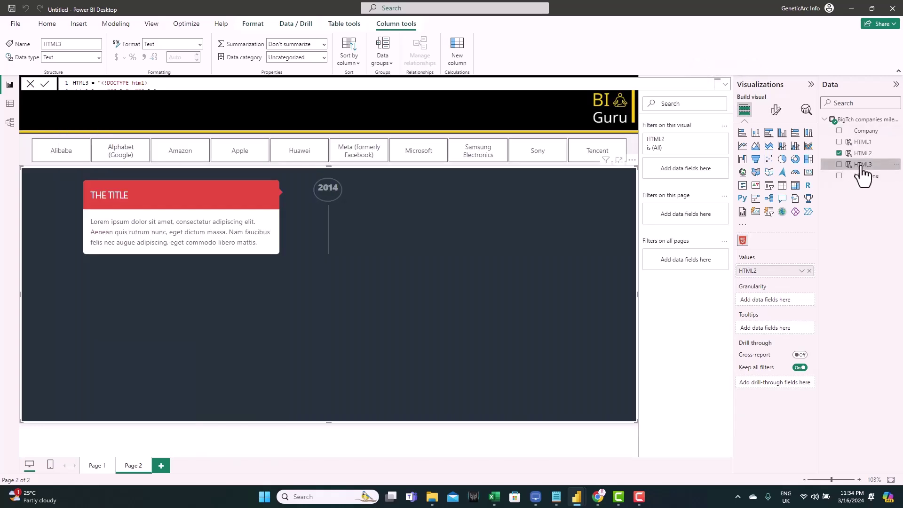
- Duplicate Page 2 and swap the timeline visual's Values field from HTML2 to HTML3
right_click(129, 466)
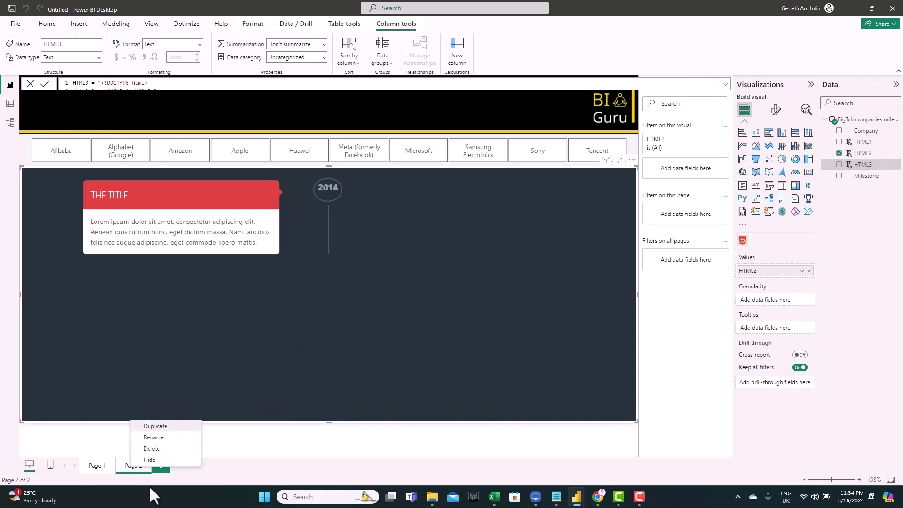
left_click(158, 427)
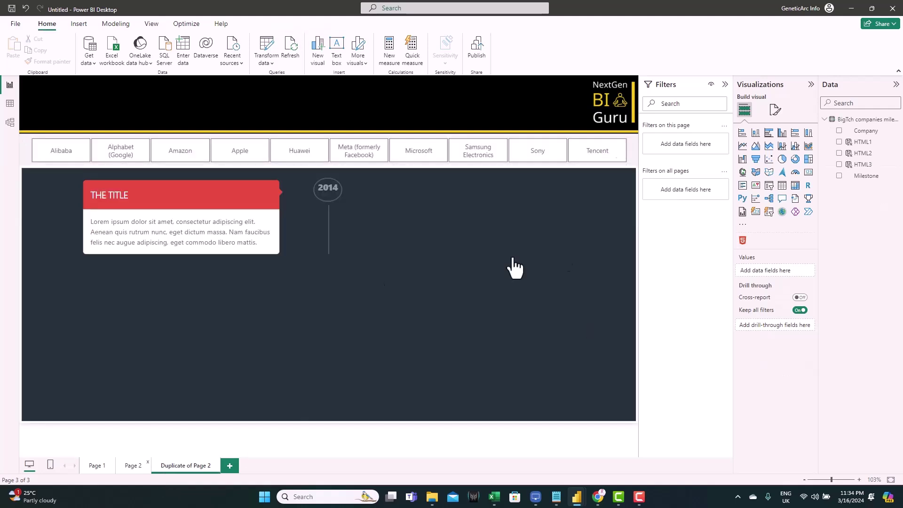
left_click(510, 318)
left_click(839, 152)
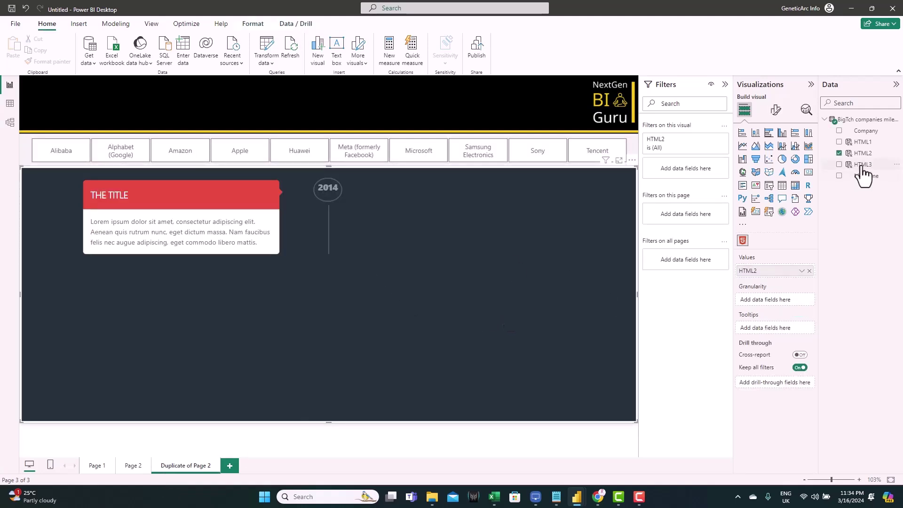
left_click_drag(862, 164, 786, 271)
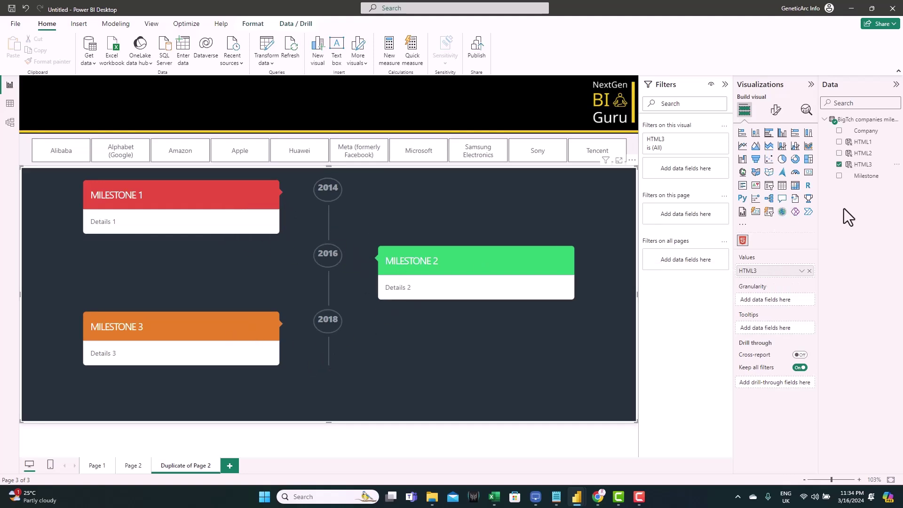
- Open the HTML3 column's formula and expand the formula bar to show the full HTML code
left_click(863, 165)
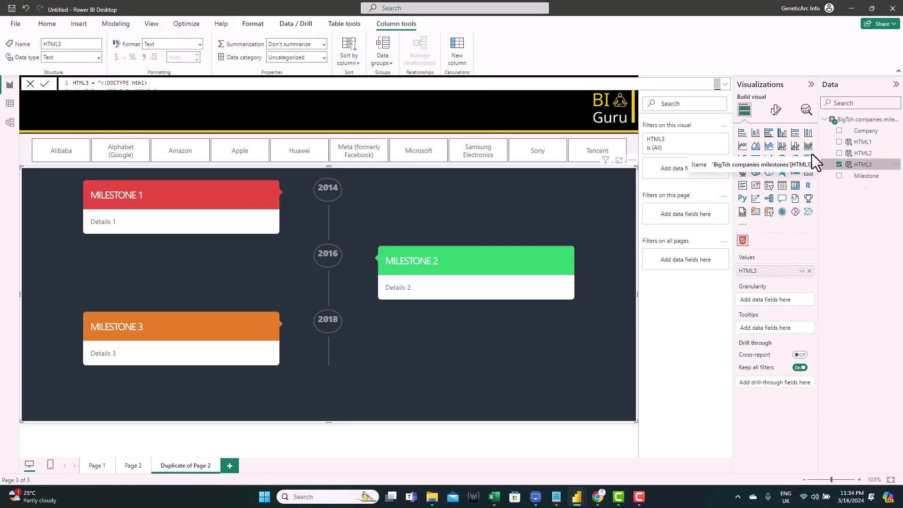
left_click(724, 86)
scroll(323, 256, "down", 15)
scroll(279, 317, "down", 20)
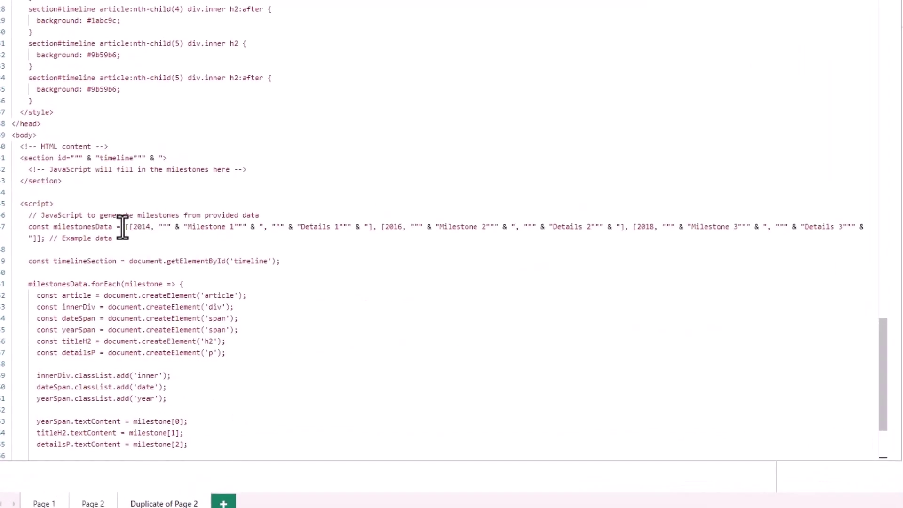
- Replace the hard-coded milestonesData array with " & [Milestone] & " and commit the formula
left_click_drag(124, 227, 42, 239)
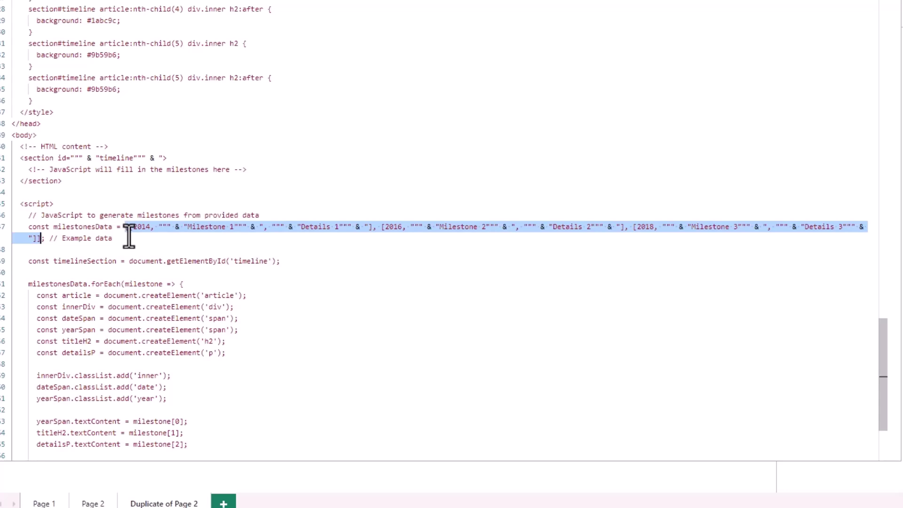
key("BackSpace")
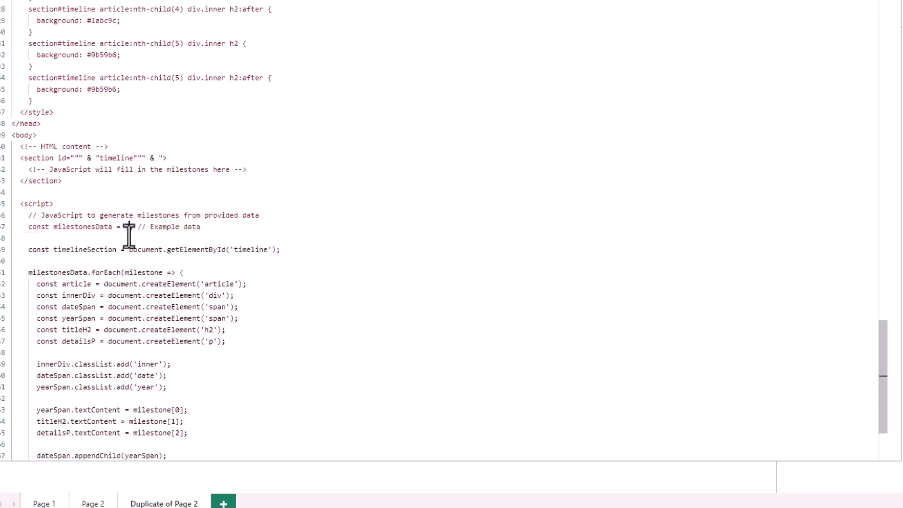
type("[")
type("]")
type(" & ")
type("[")
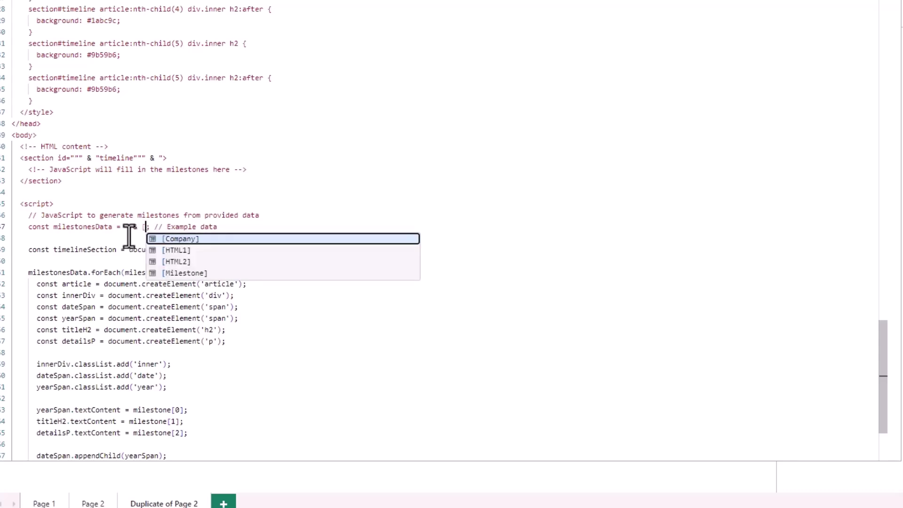
left_click(181, 274)
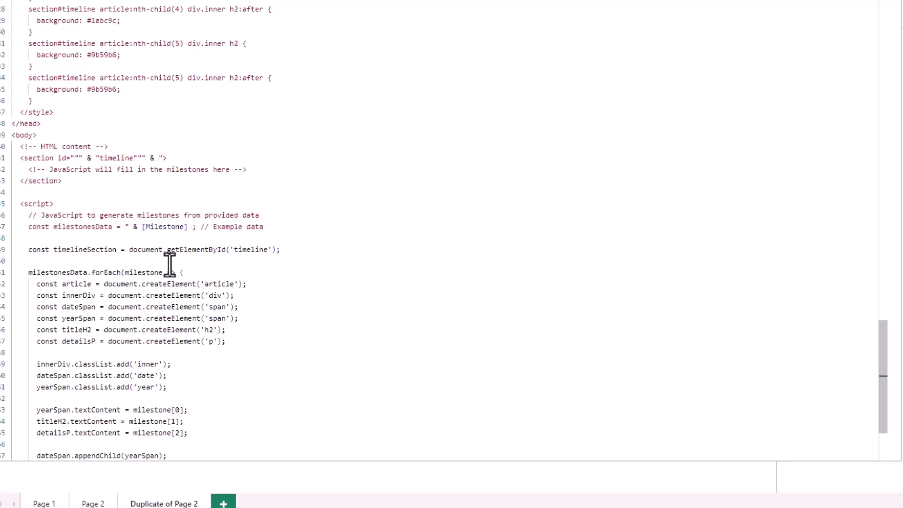
type("& \"")
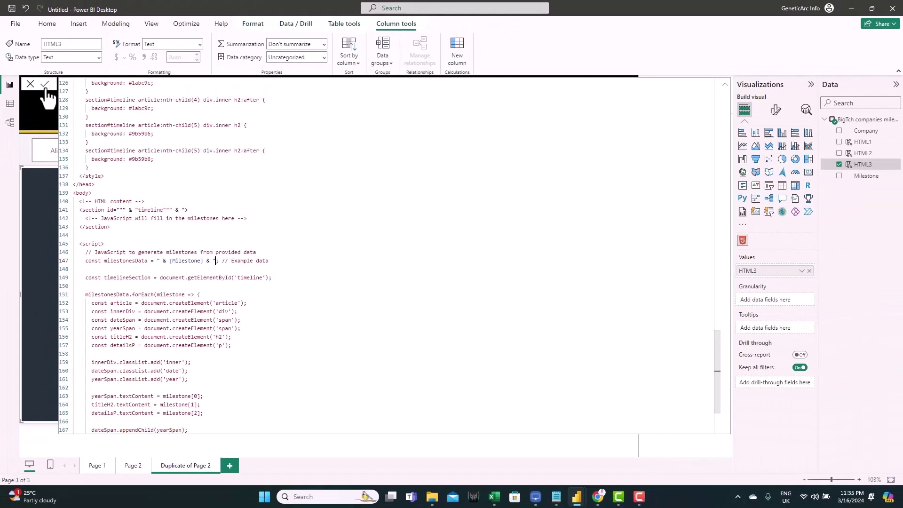
left_click(45, 85)
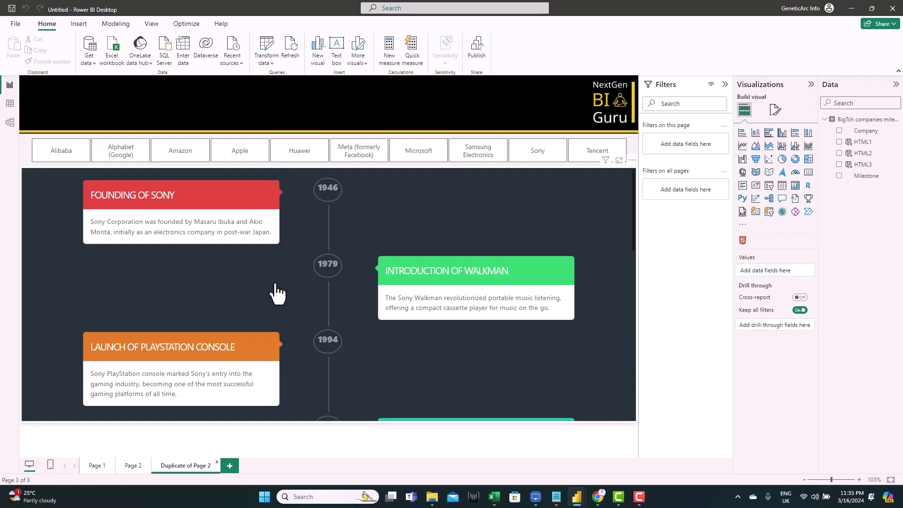
- Filter the slicer to Alibaba, reload via Page 2, and scroll through its 1999–2019 milestones
left_click(69, 157)
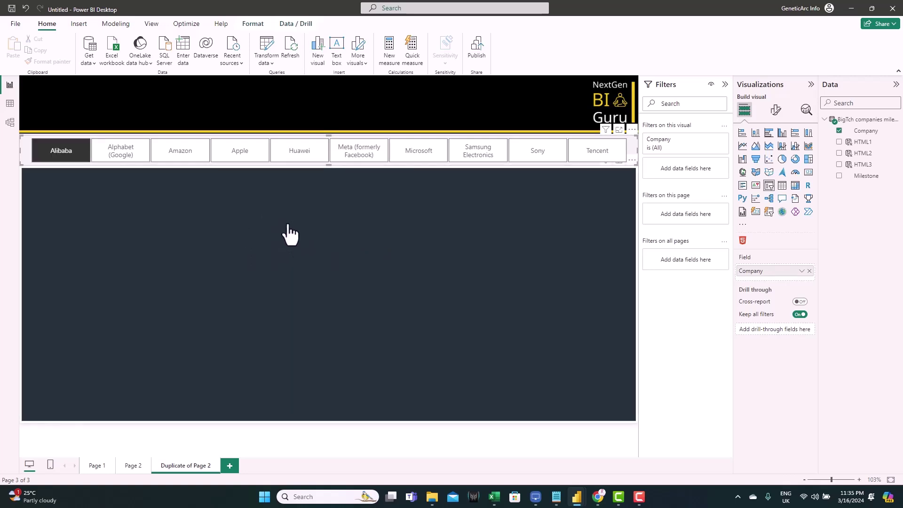
left_click(131, 471)
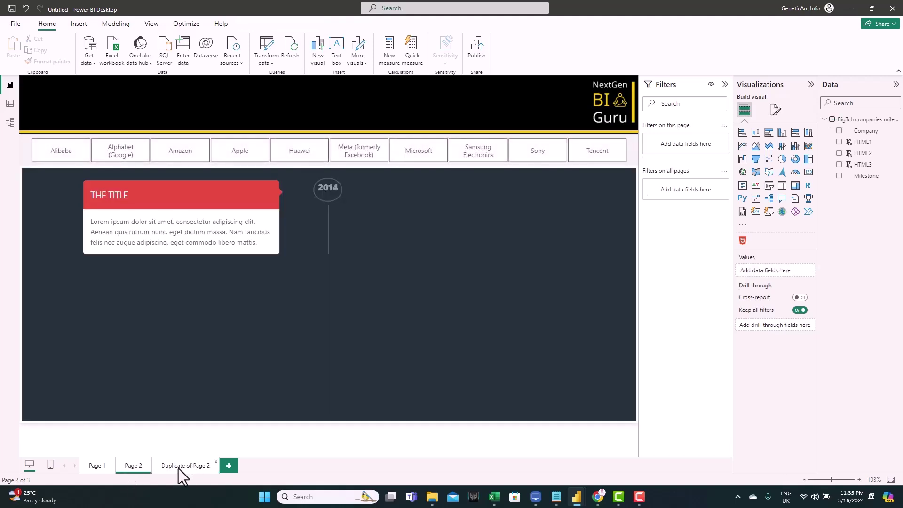
left_click(179, 469)
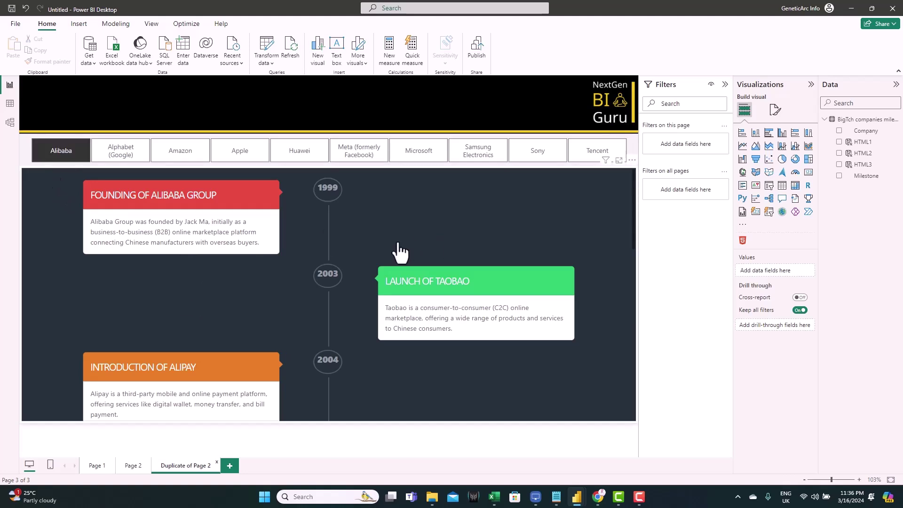
scroll(398, 253, "down", 1)
scroll(363, 318, "down", 5)
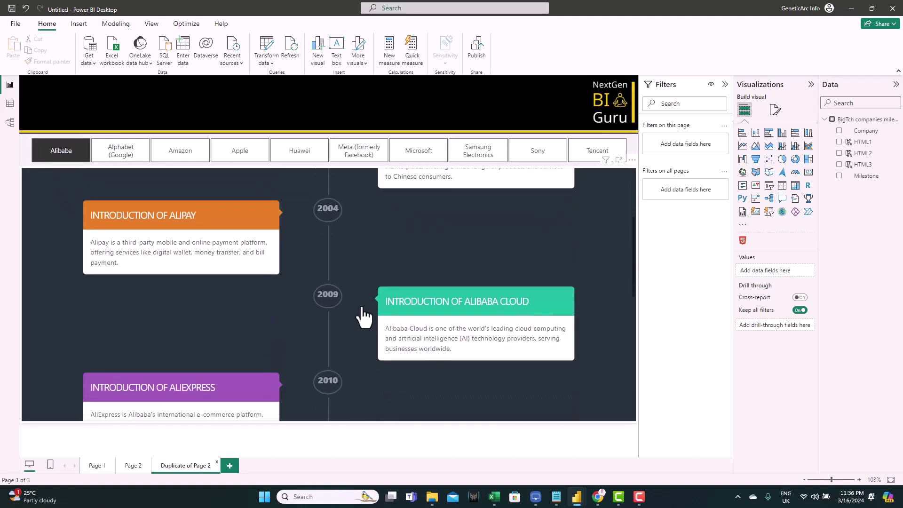
scroll(363, 318, "down", 4)
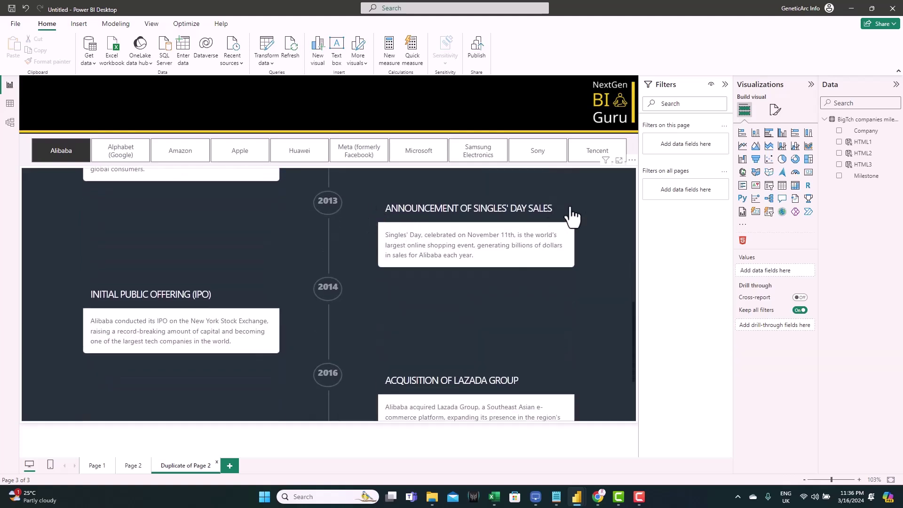
scroll(358, 256, "up", 2)
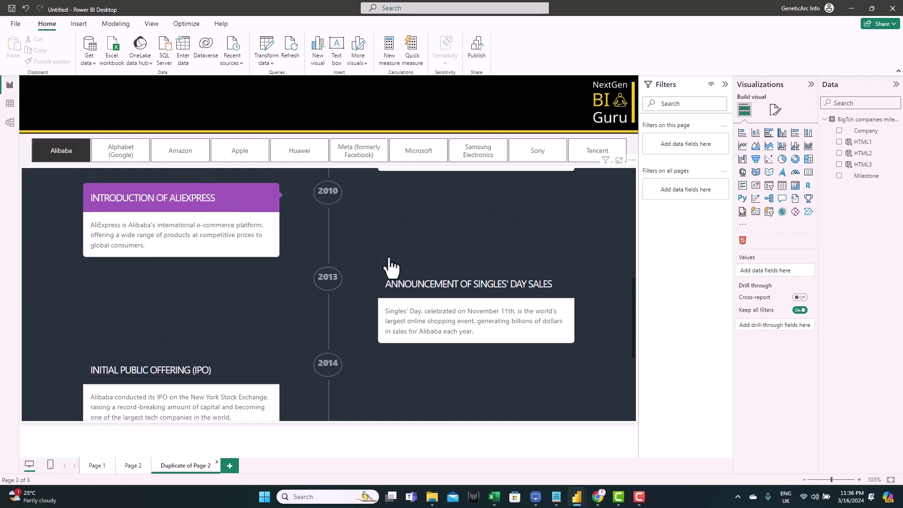
scroll(379, 309, "down", 2)
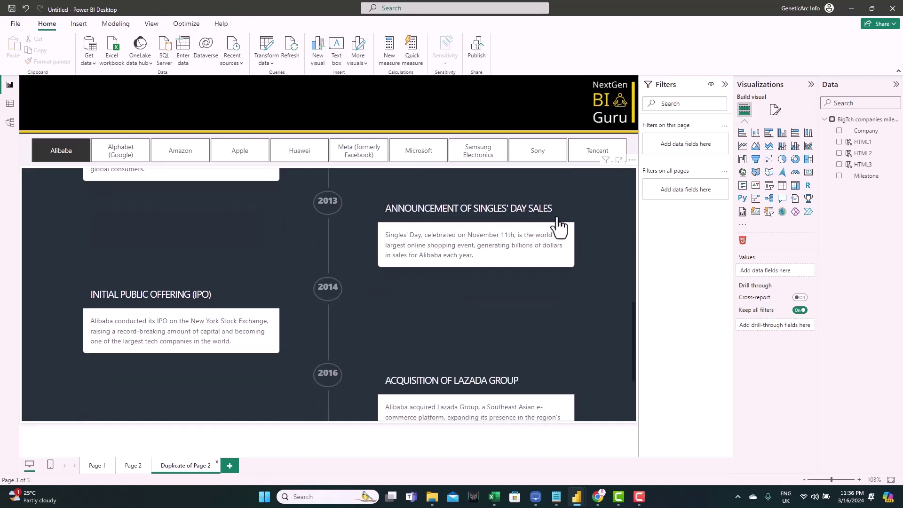
scroll(353, 282, "down", 3)
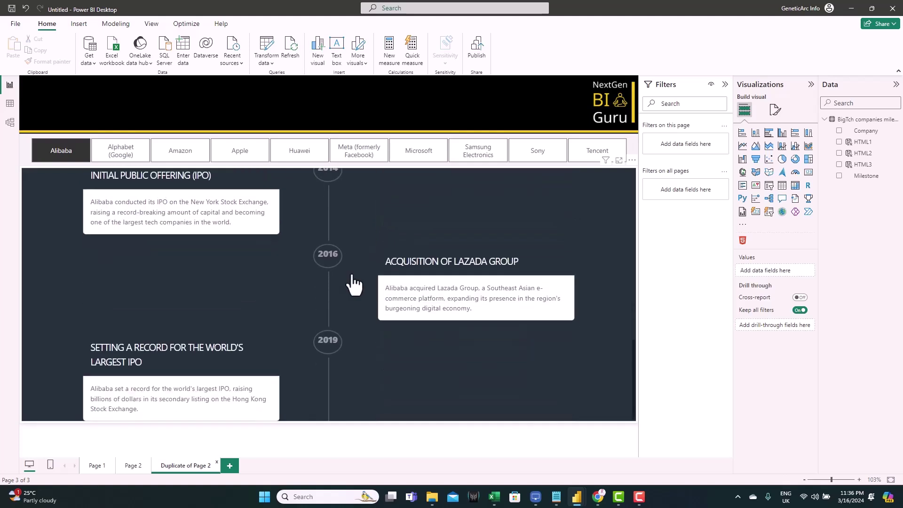
scroll(362, 392, "up", 7)
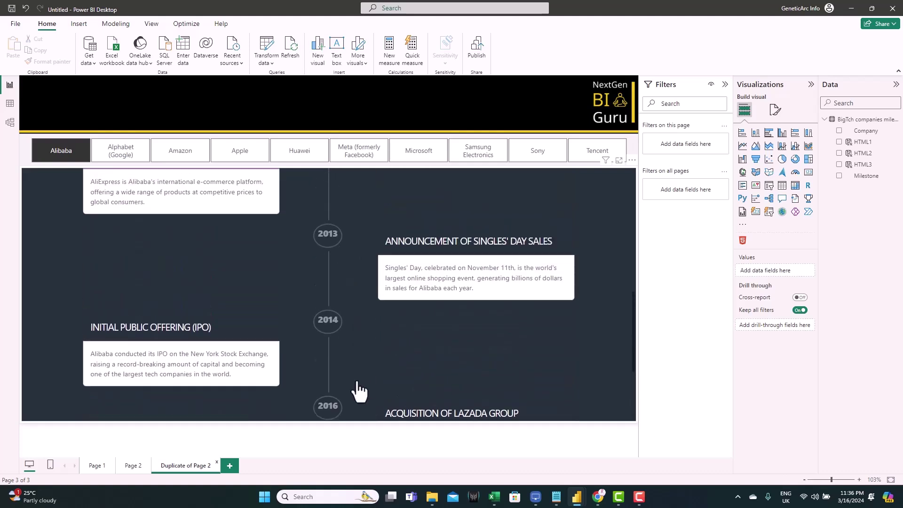
scroll(369, 375, "down", 2)
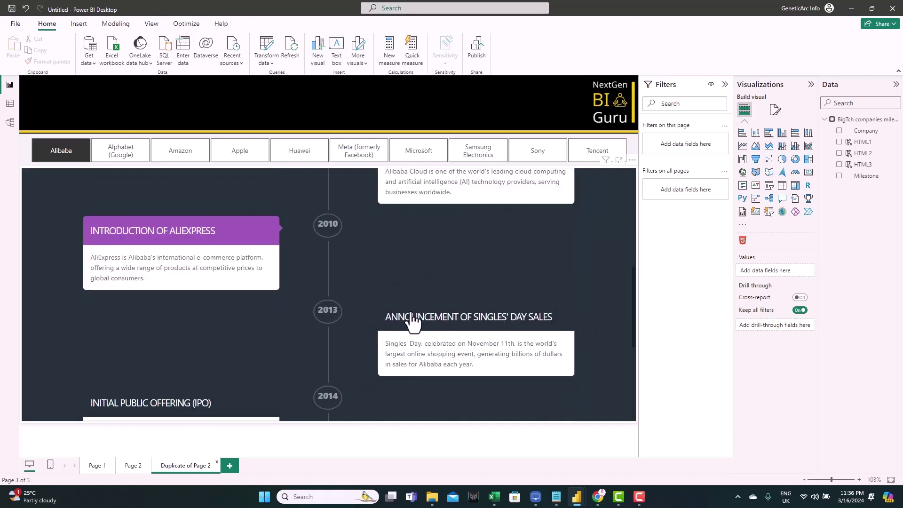
- Rename the Duplicate of Page 2 tab to Page 3
double_click(191, 467)
type("Page 3")
key("Return")
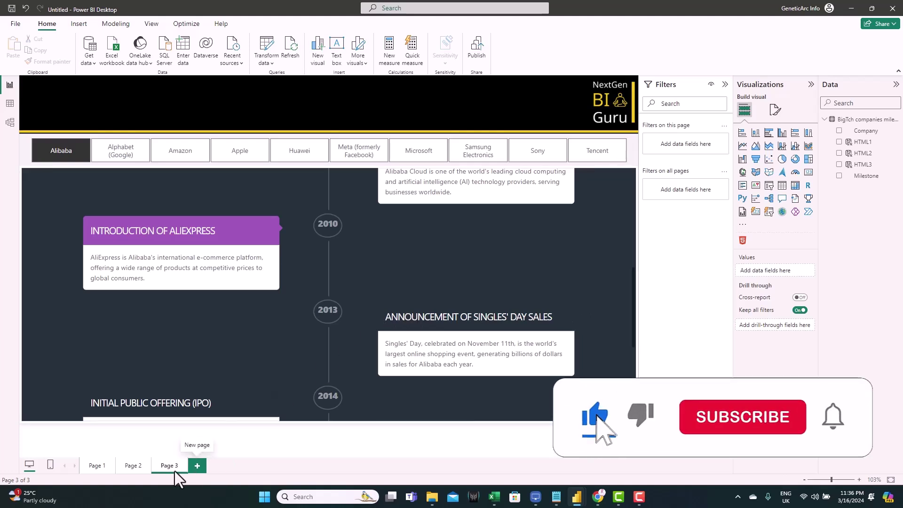
- Duplicate Page 3 and name the copy Page 4
right_click(168, 470)
left_click(198, 429)
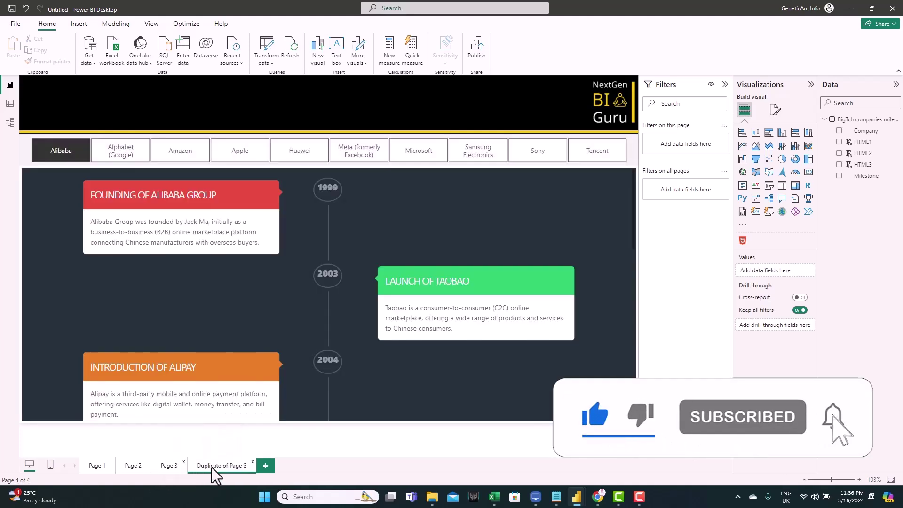
double_click(212, 467)
type("Page 4")
key("Return")
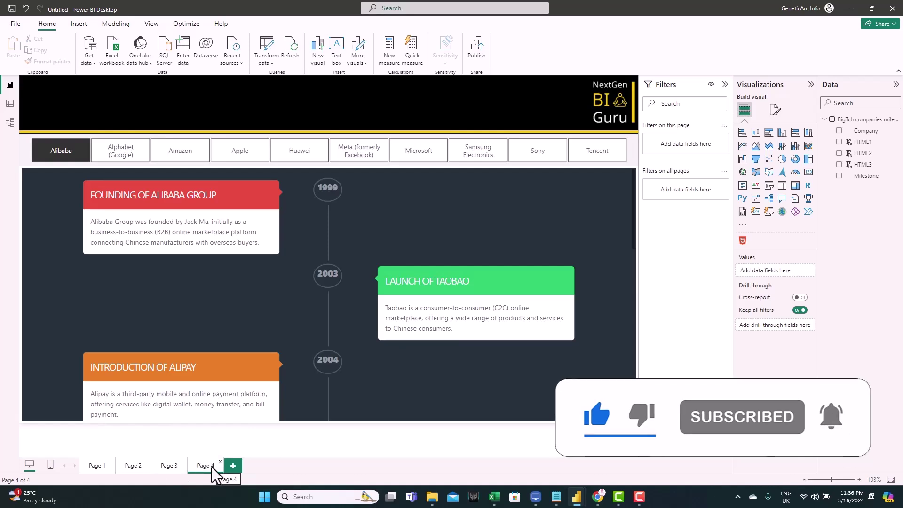
- Copy ChatGPT's revised HTML that colours every milestone title's background, then return to Notepad
mouse_move(596, 496)
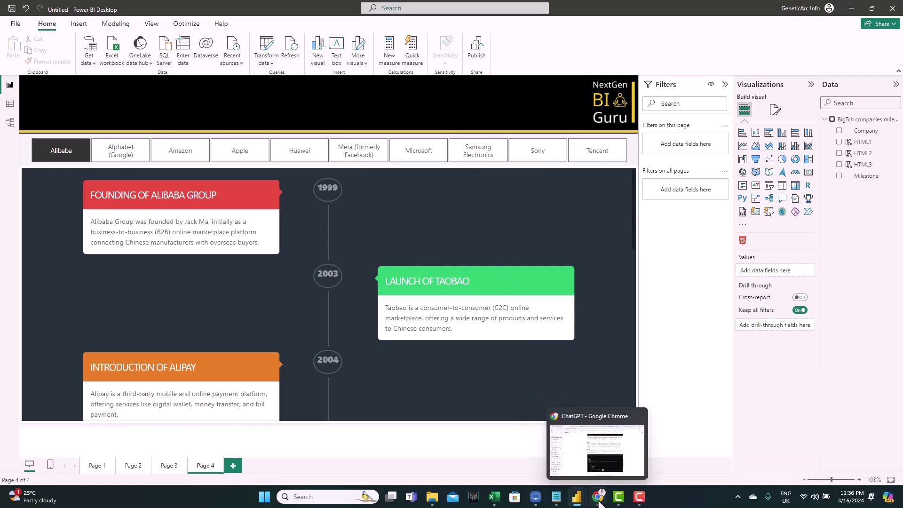
left_click(588, 452)
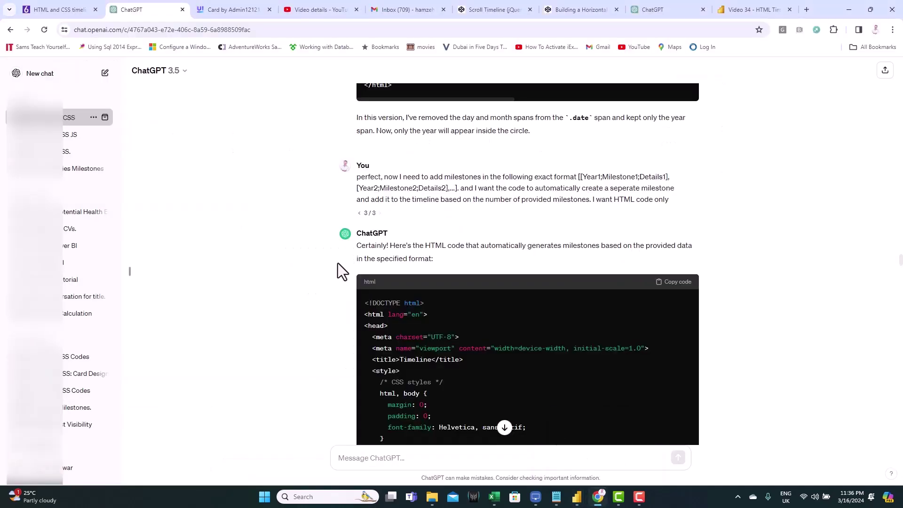
scroll(328, 264, "down", 20)
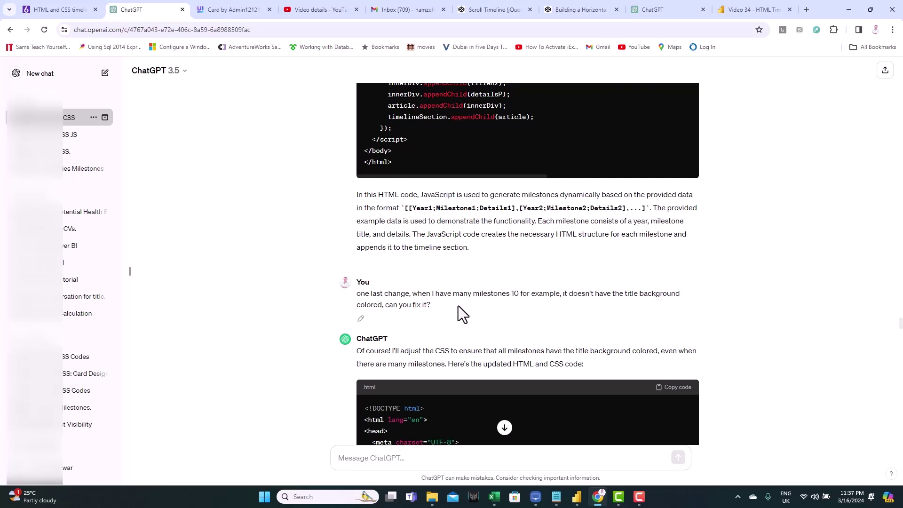
scroll(411, 362, "down", 4)
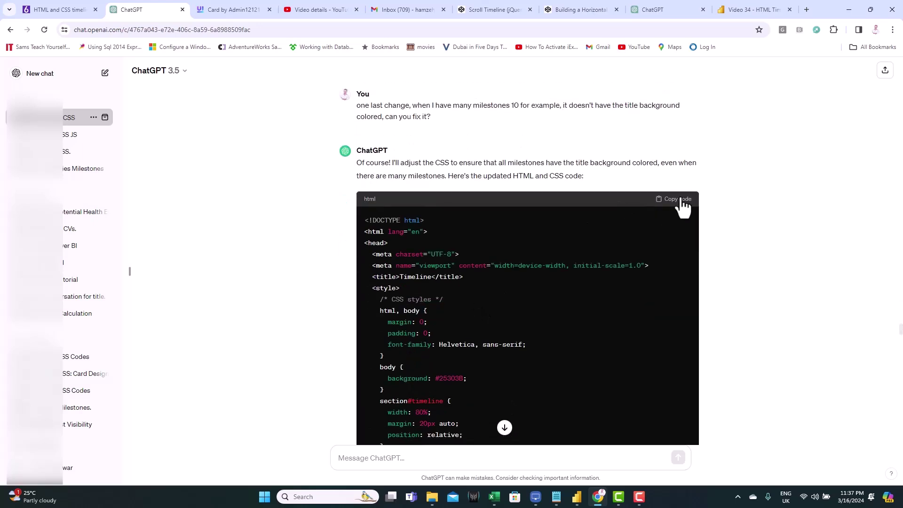
left_click(683, 201)
key("alt+Tab")
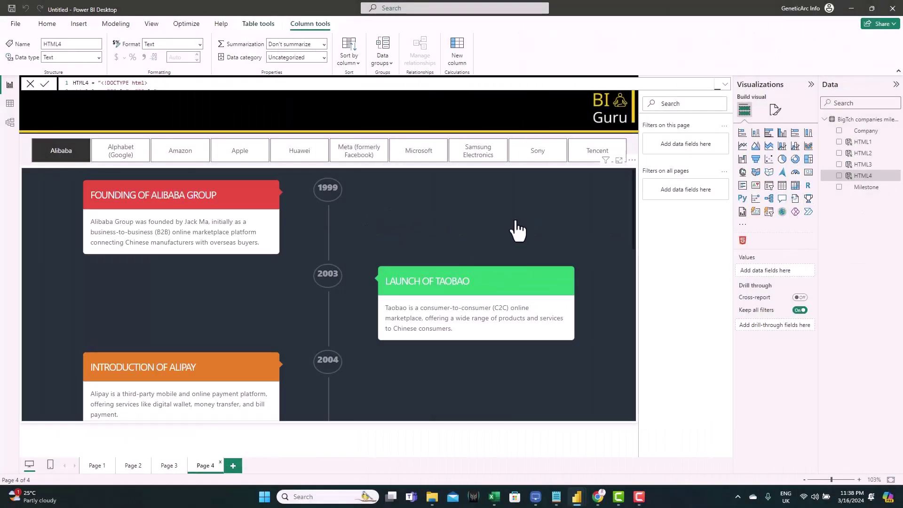
- On Page 4, replace HTML3 with HTML4 in the timeline visual's Values
left_click(475, 222)
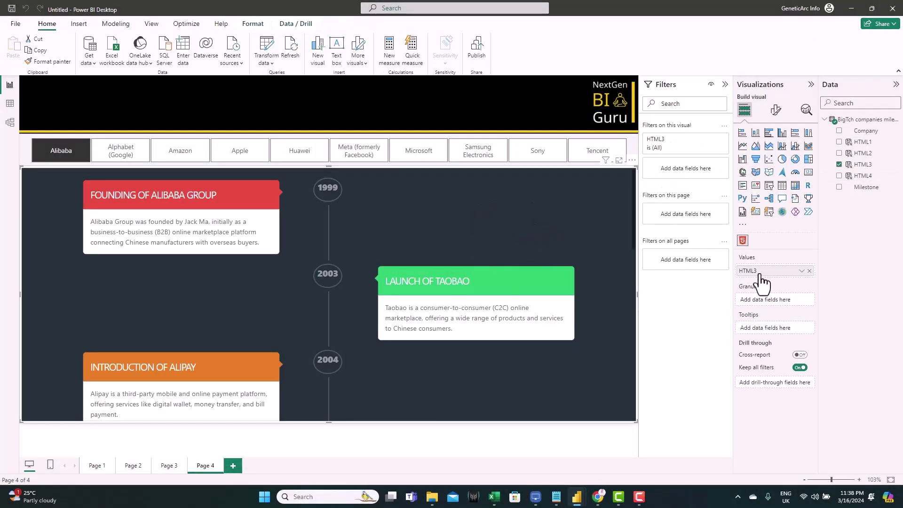
left_click_drag(864, 176, 787, 273)
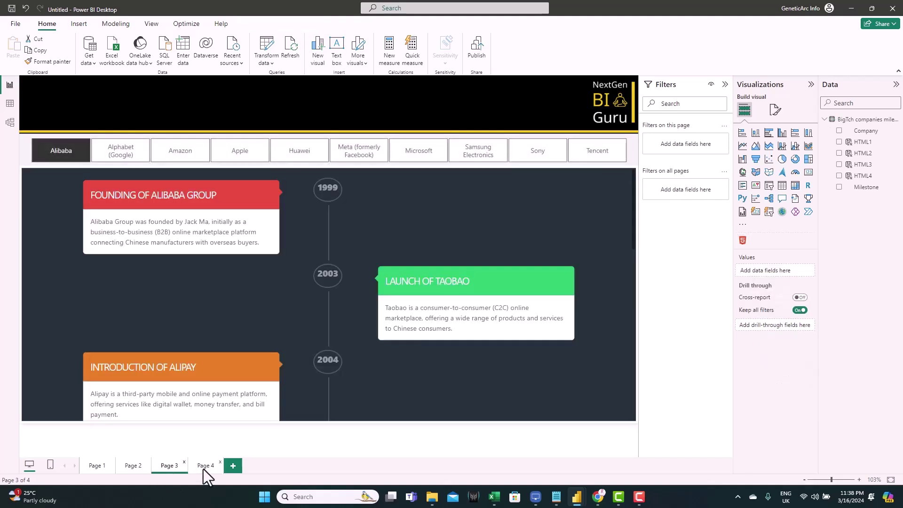
left_click(203, 468)
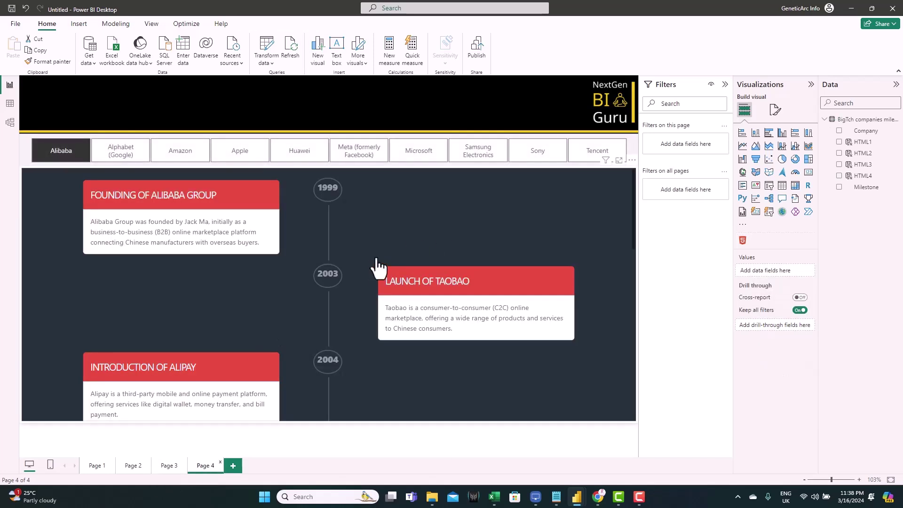
scroll(355, 256, "down", 3)
scroll(363, 292, "down", 7)
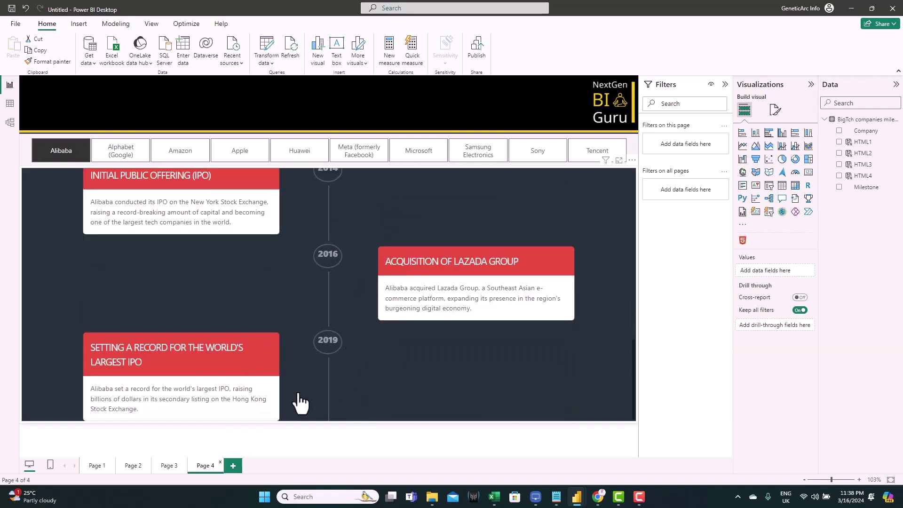
scroll(332, 402, "up", 5)
scroll(332, 402, "up", 6)
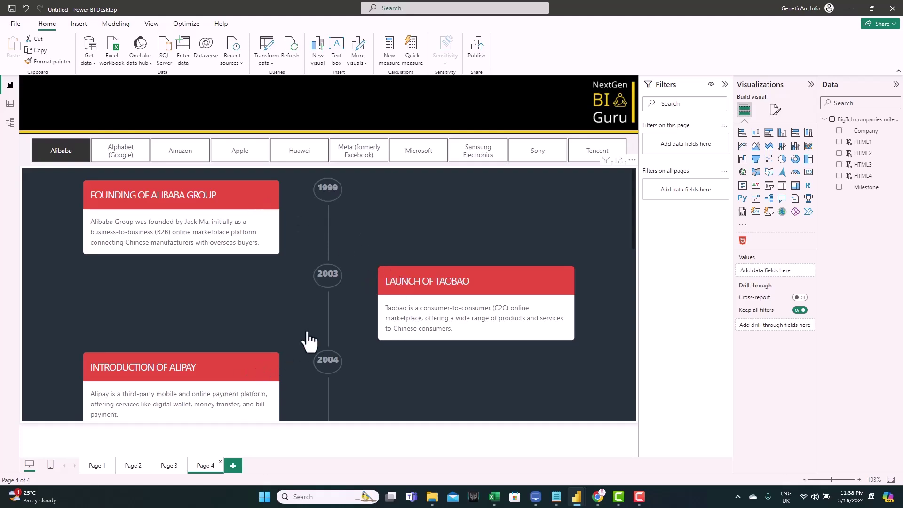
scroll(304, 348, "down", 3)
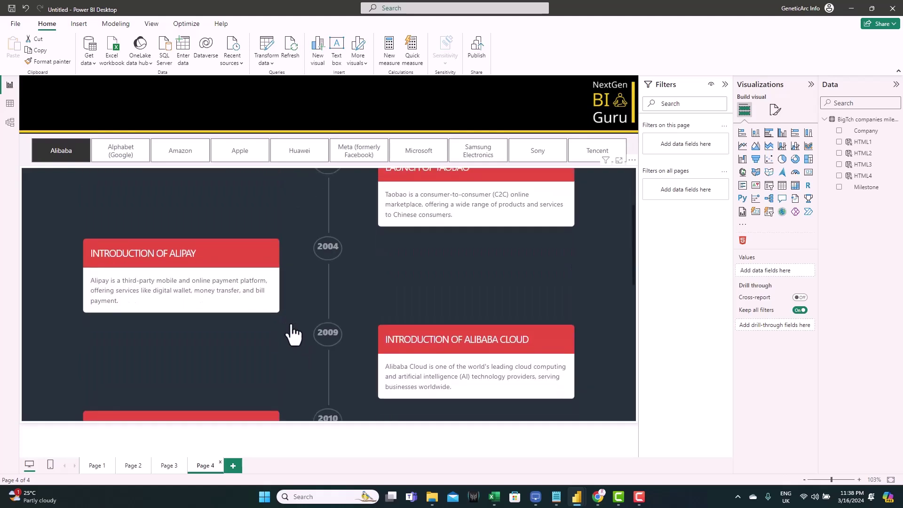
scroll(293, 333, "down", 1)
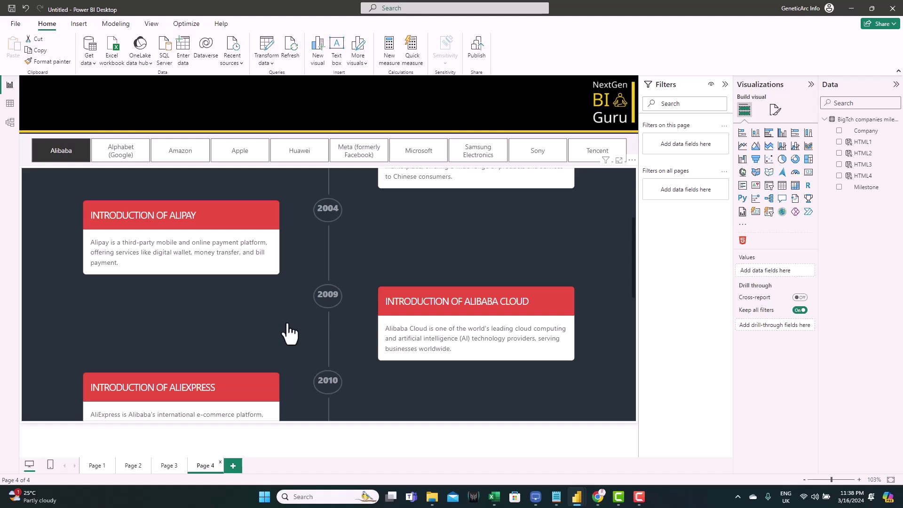
scroll(289, 334, "down", 2)
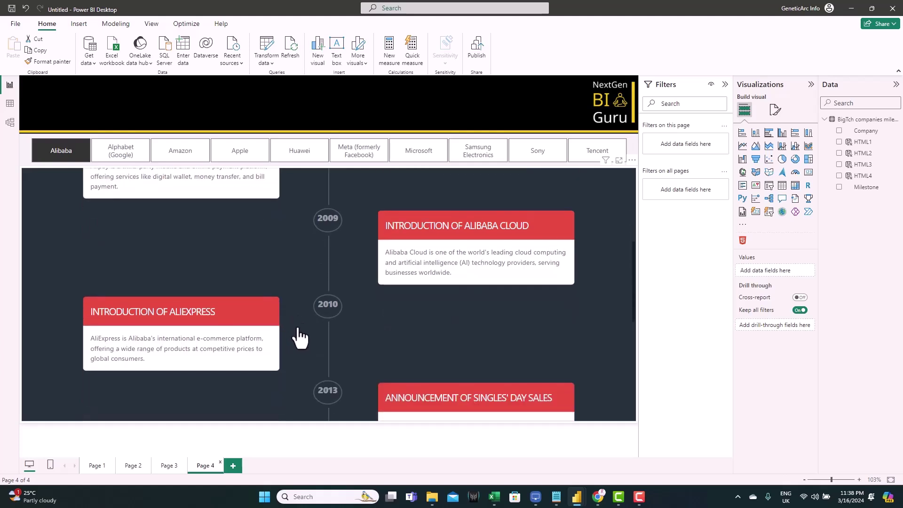
scroll(296, 333, "down", 2)
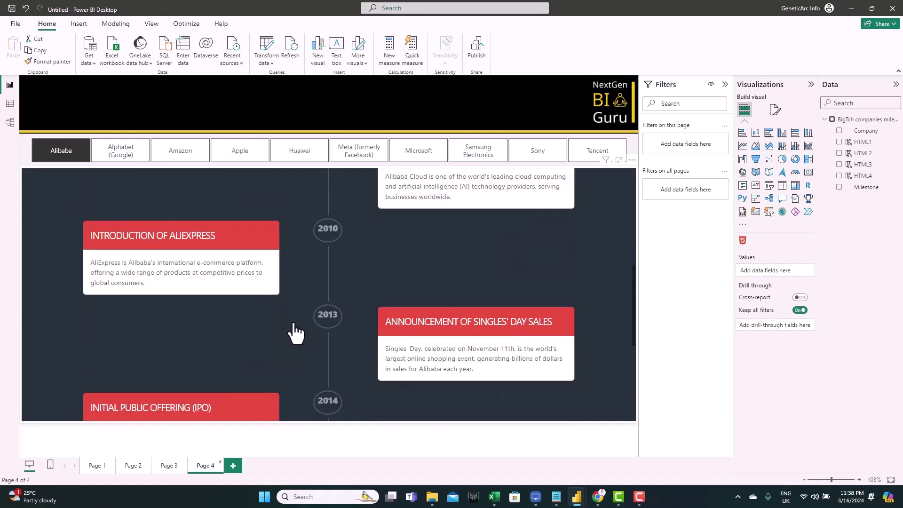
scroll(296, 333, "down", 2)
scroll(296, 333, "up", 10)
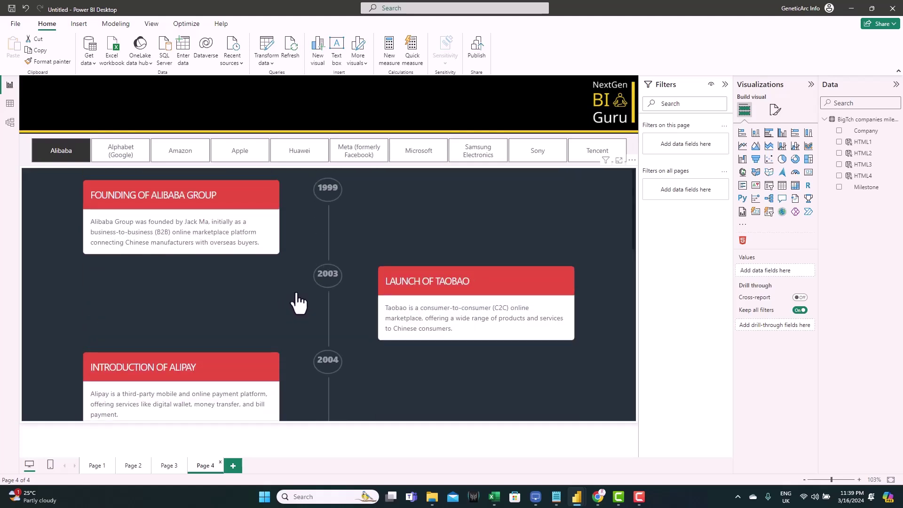
- Filter Page 4's timeline to Amazon, reloading it by switching to Page 3 and back
left_click(178, 162)
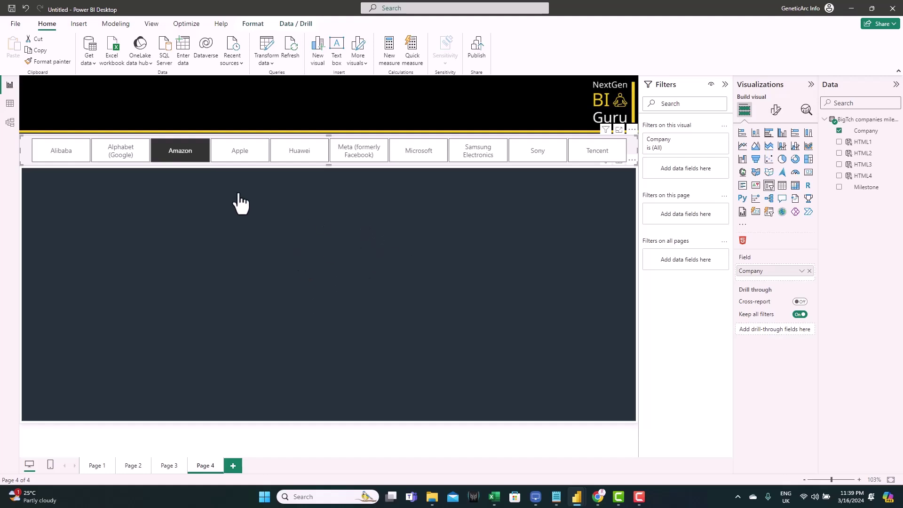
left_click(166, 470)
left_click(202, 470)
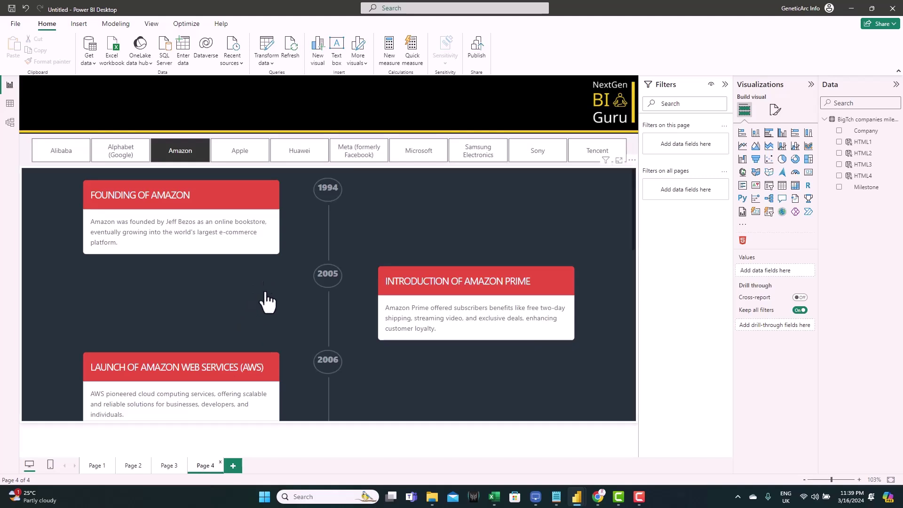
- Duplicate Page 4 as a new page named Page 5
right_click(209, 462)
left_click(227, 423)
type("Page")
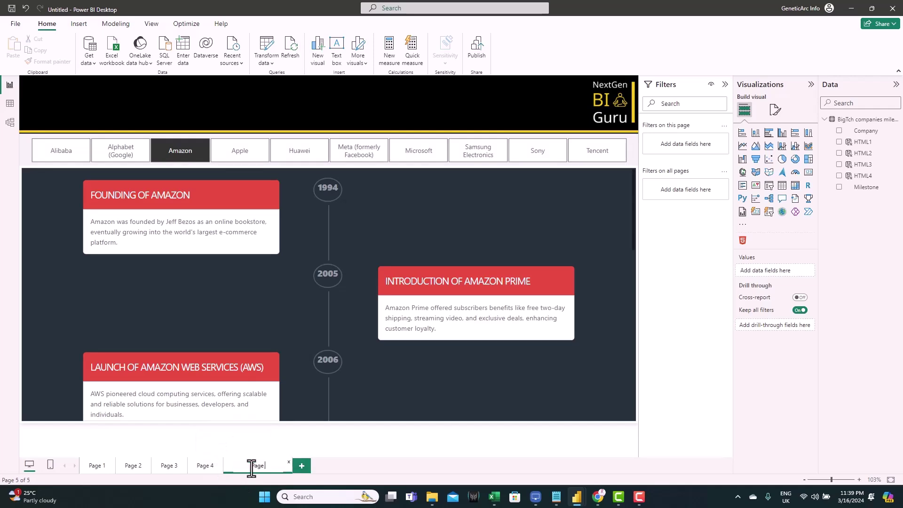
type(" 5")
key("Return")
- Scroll ChatGPT to the reply with JavaScript that refreshes the timeline HTML on filter changes
left_click(598, 498)
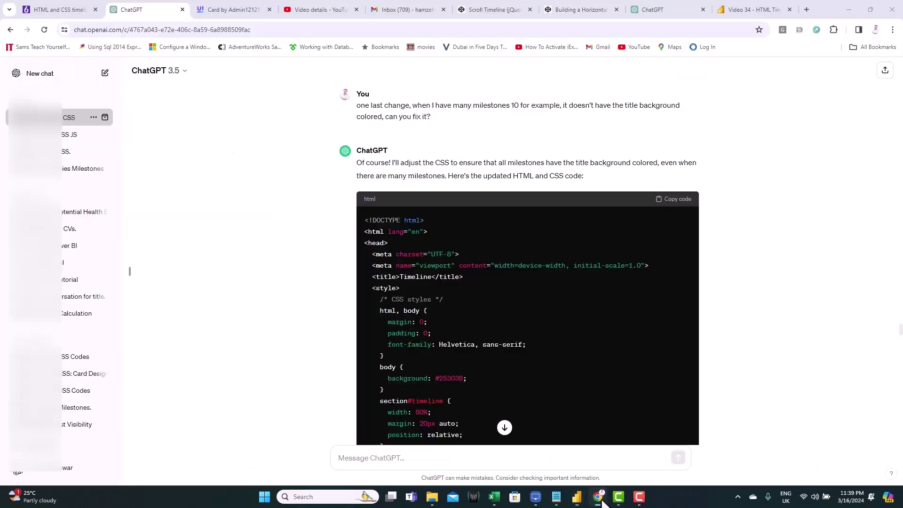
scroll(245, 321, "down", 20)
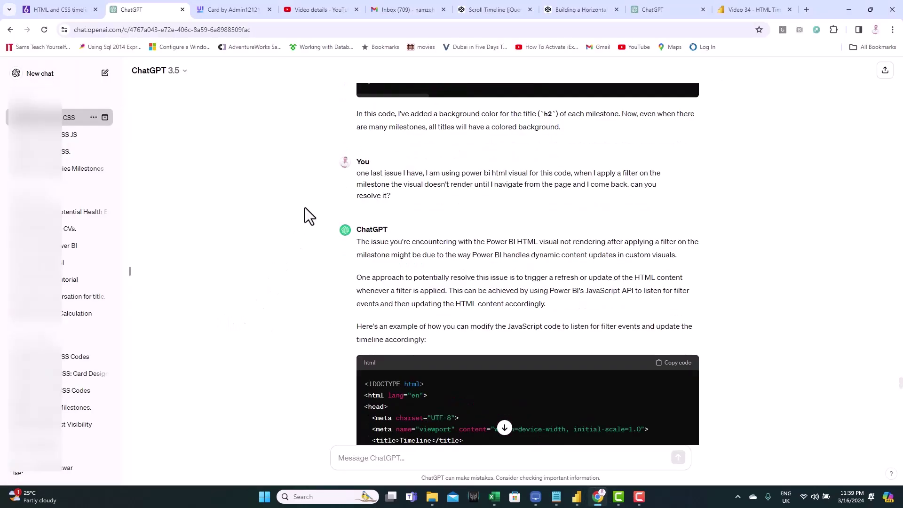
scroll(348, 205, "up", 1)
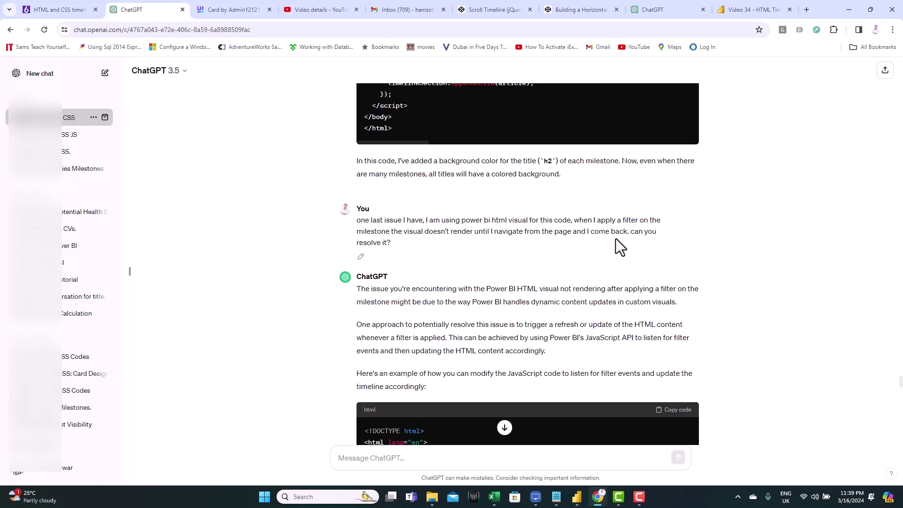
scroll(497, 250, "down", 2)
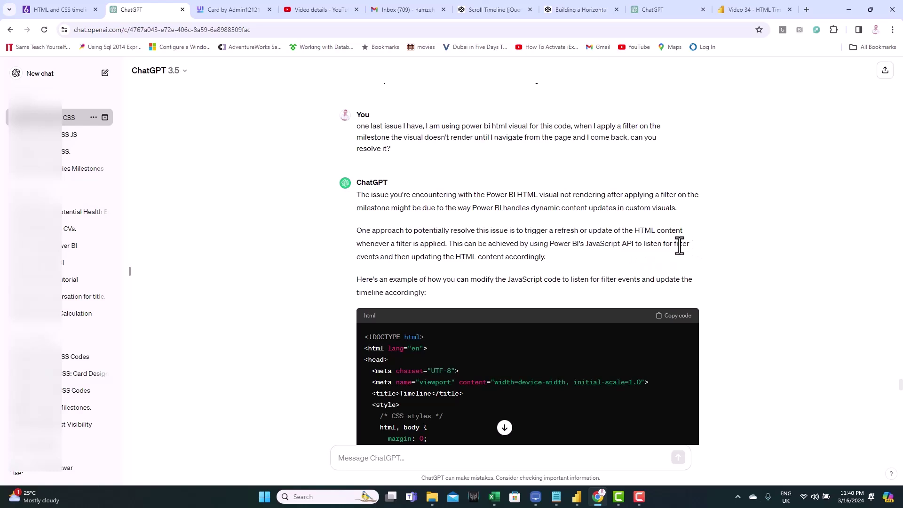
scroll(497, 262, "down", 1)
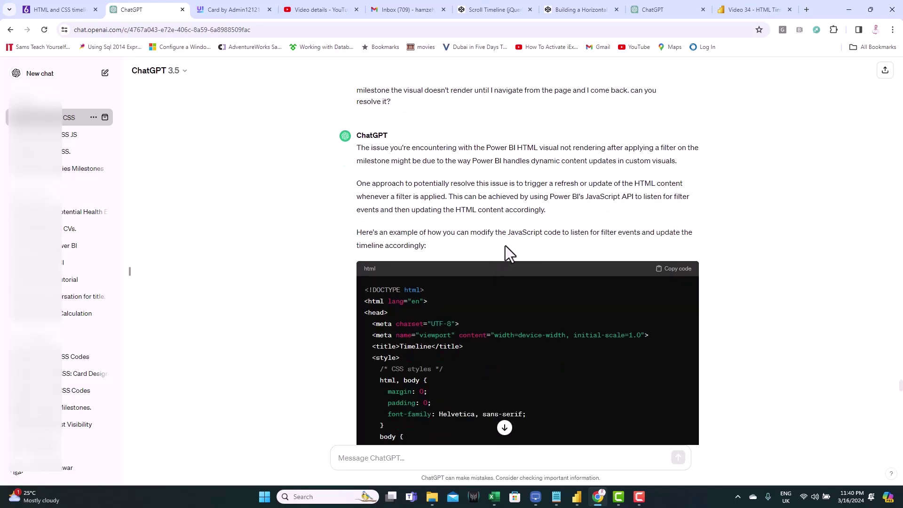
scroll(511, 306, "down", 2)
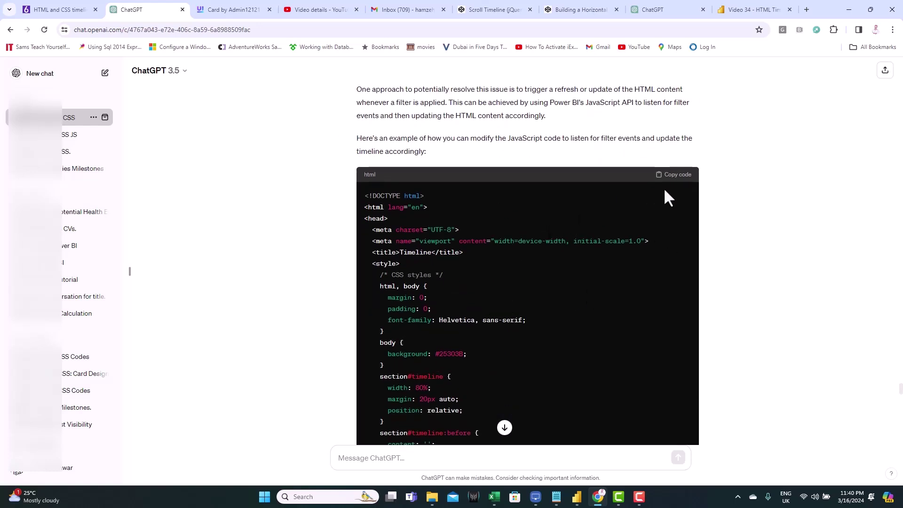
- Copy the edited timeline code from Notepad and return to the Power BI report
key("alt+Tab")
key("ctrl+v")
left_click(597, 238)
key("ctrl+a")
key("ctrl+c")
- Put the HTML5 column into the Page 5 timeline visual's Values
left_click(628, 476)
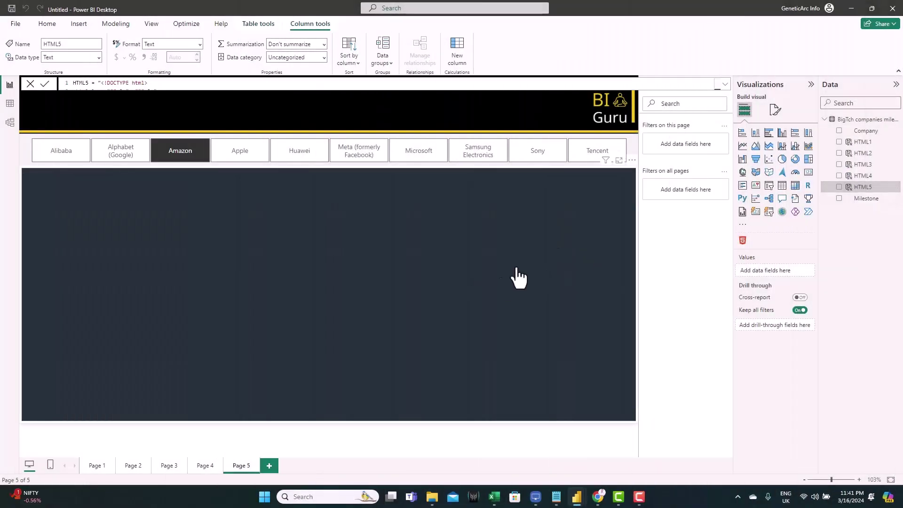
left_click(534, 272)
left_click_drag(864, 188, 782, 273)
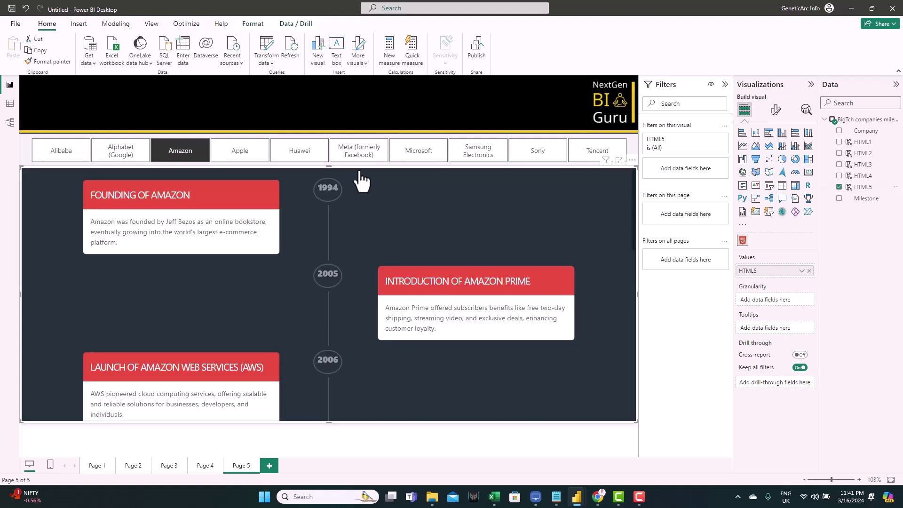
- Filter through Huawei, Microsoft, Samsung Electronics, Amazon and Alphabet (Google), ending on Sony
left_click(300, 160)
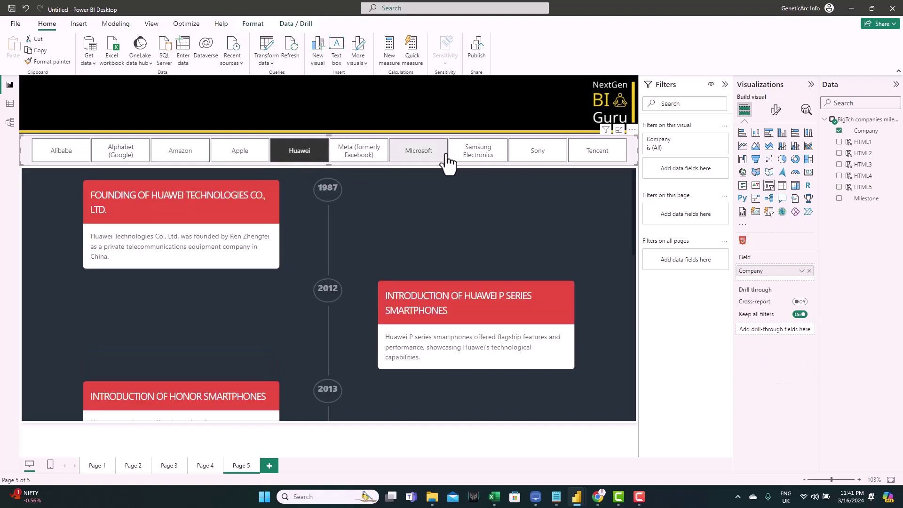
left_click(425, 158)
left_click(492, 157)
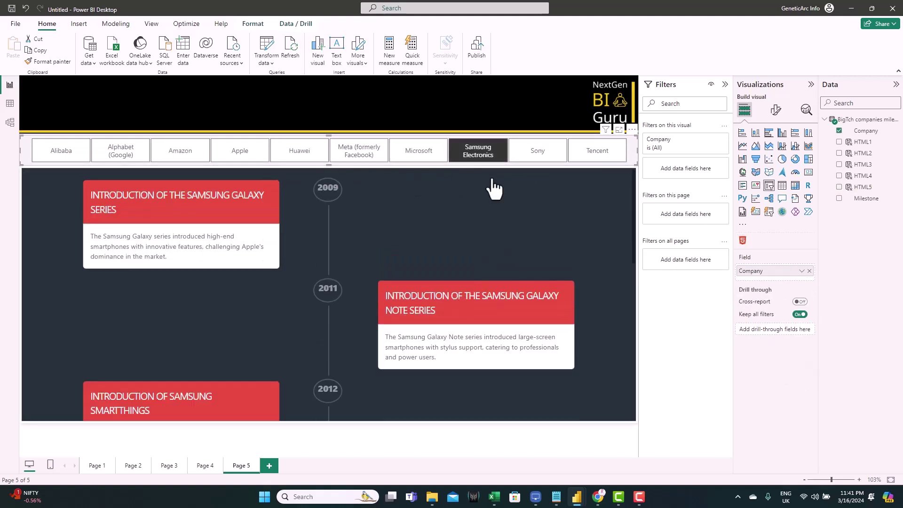
scroll(284, 275, "down", 3)
scroll(283, 275, "down", 3)
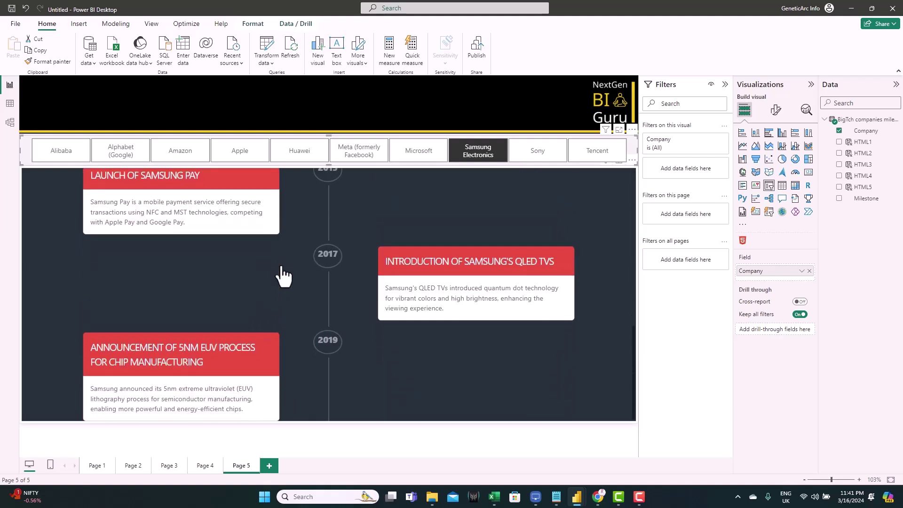
left_click(180, 155)
scroll(218, 246, "down", 3)
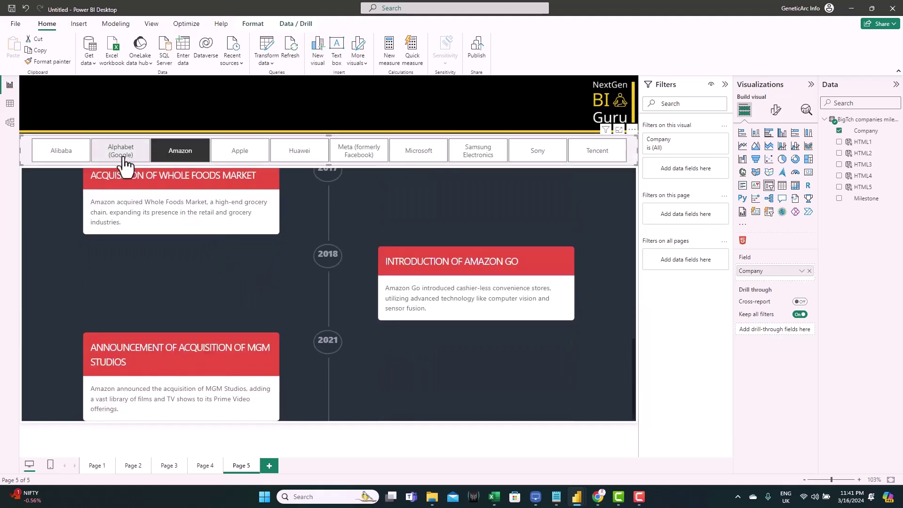
left_click(123, 158)
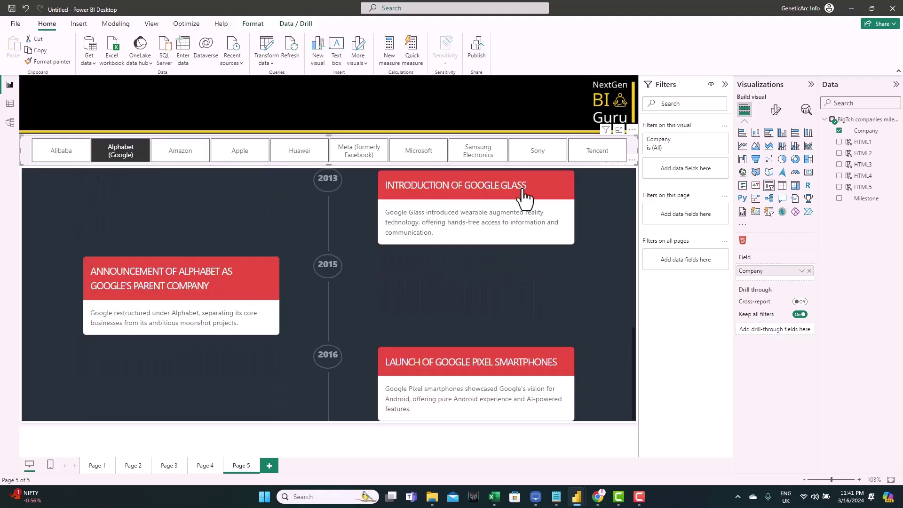
left_click(515, 146)
left_click(397, 201)
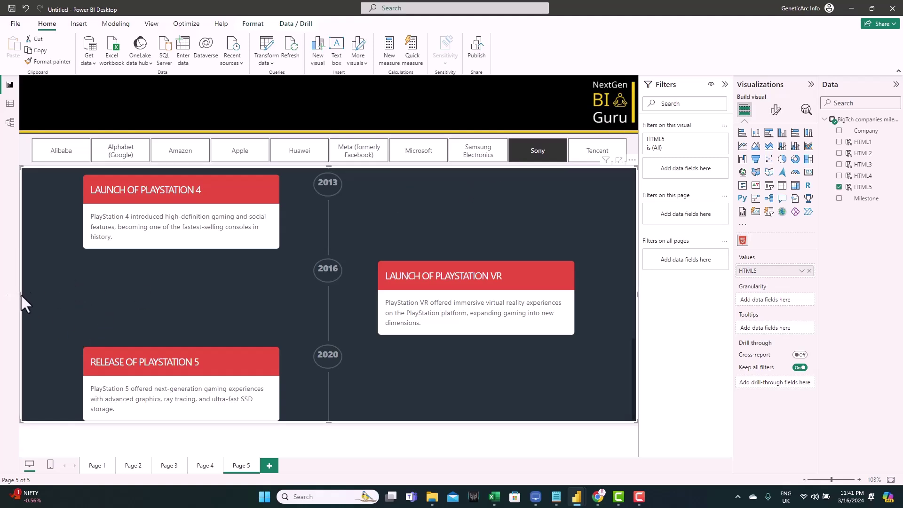
- Narrow the timeline visual to a thin strip at the page's right edge, then scroll through its reflowed cards
left_click_drag(22, 294, 380, 319)
scroll(548, 355, "up", 1)
scroll(548, 355, "up", 10)
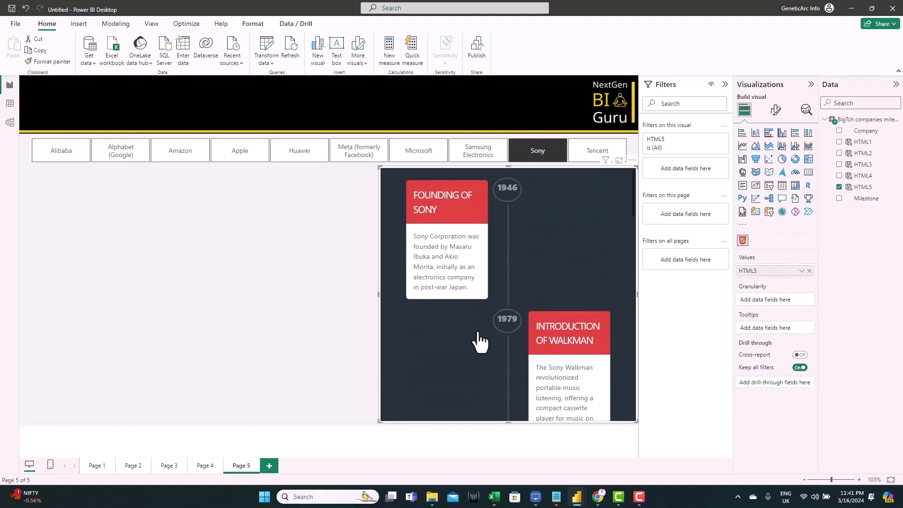
scroll(479, 342, "down", 9)
scroll(479, 342, "down", 3)
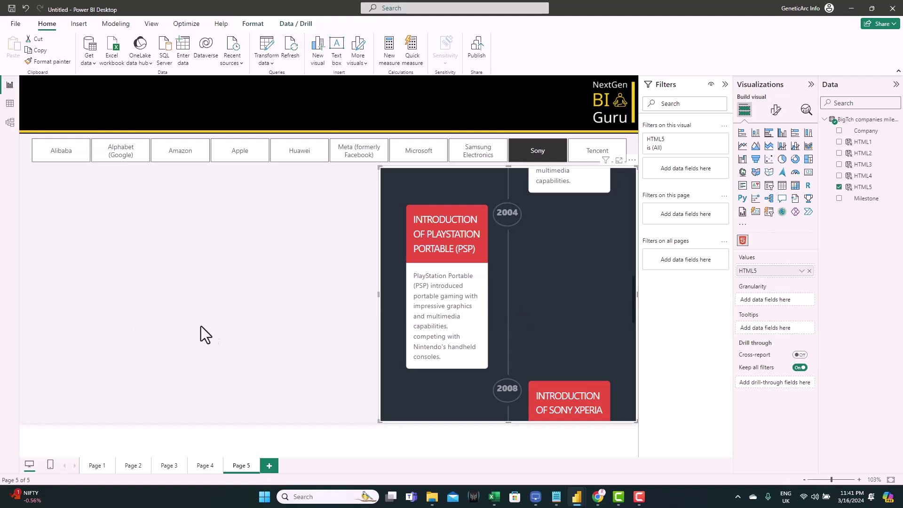
scroll(584, 317, "down", 5)
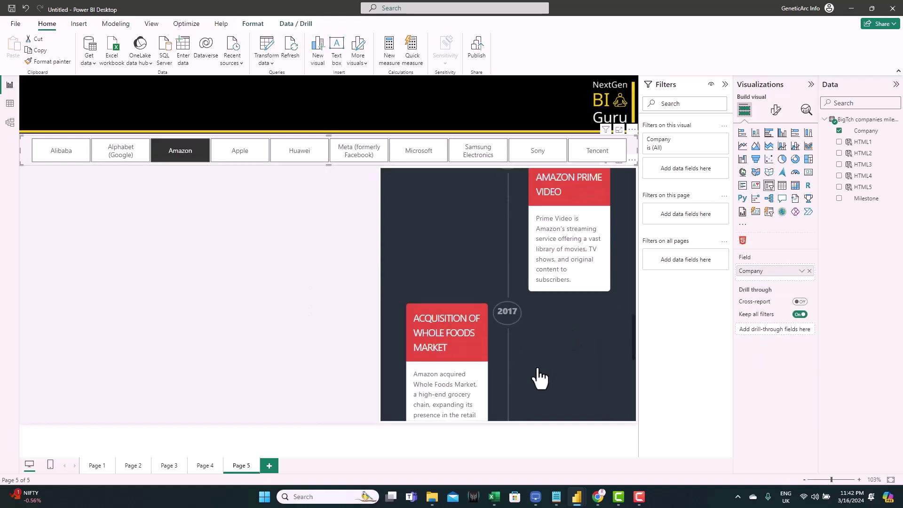
scroll(540, 378, "up", 1)
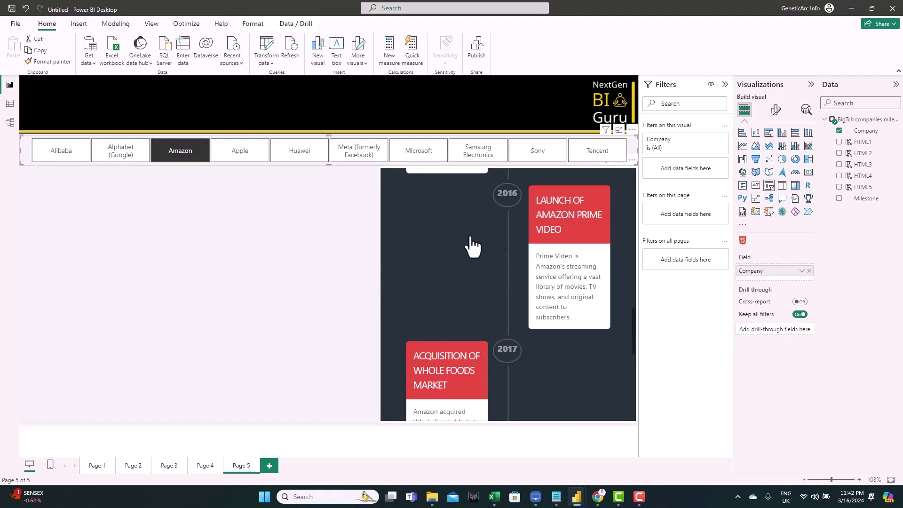
scroll(460, 296, "up", 5)
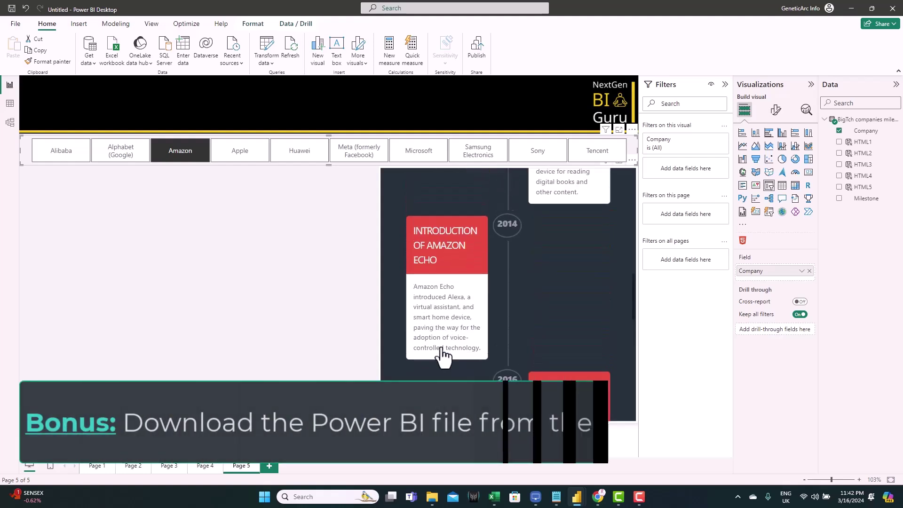
scroll(528, 335, "up", 5)
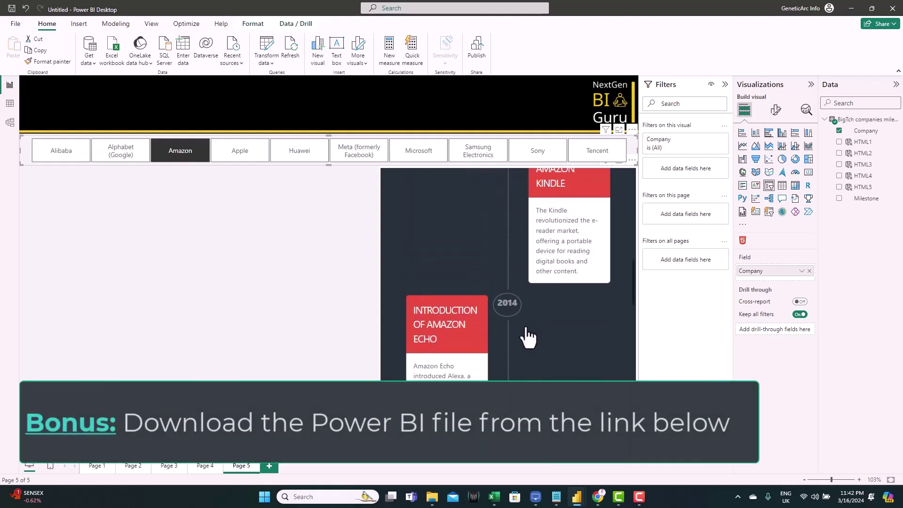
scroll(479, 323, "up", 5)
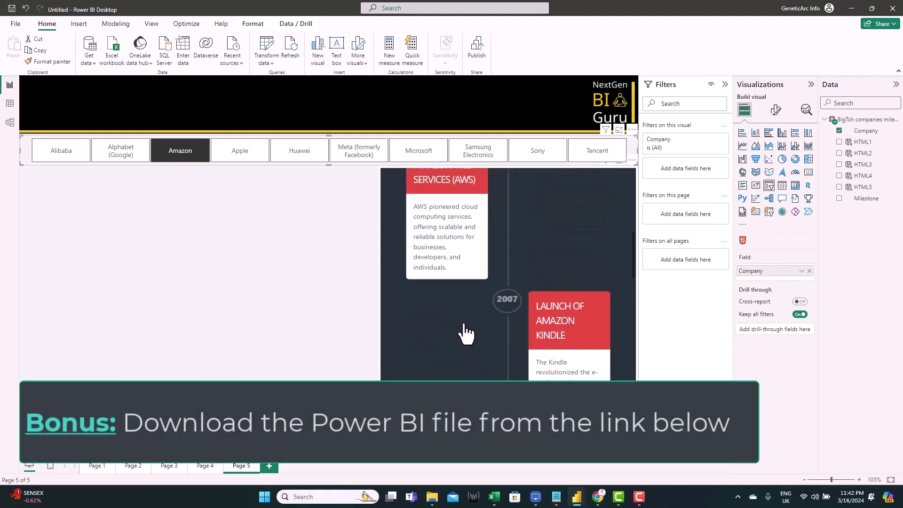
scroll(517, 320, "up", 5)
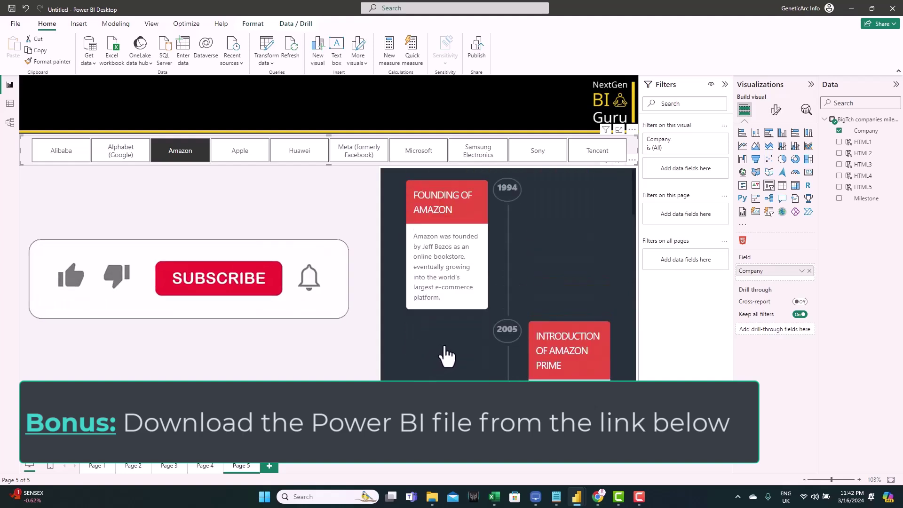